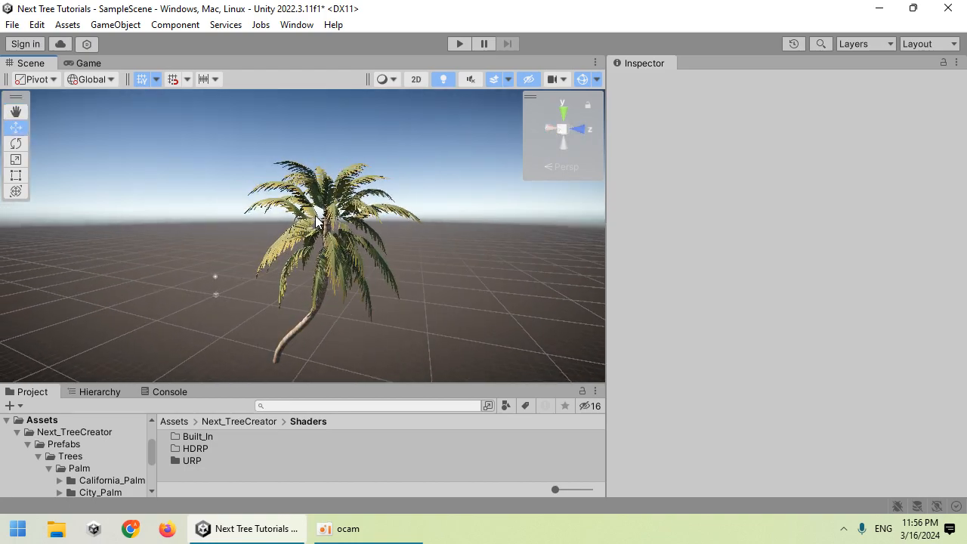
# - Examine the palm tree's Tree component settings and view the palm from several angles in the scene
pyautogui.scroll(-6, 745, 331)
pyautogui.scroll(-3, 740, 358)
pyautogui.scroll(8, 738, 410)
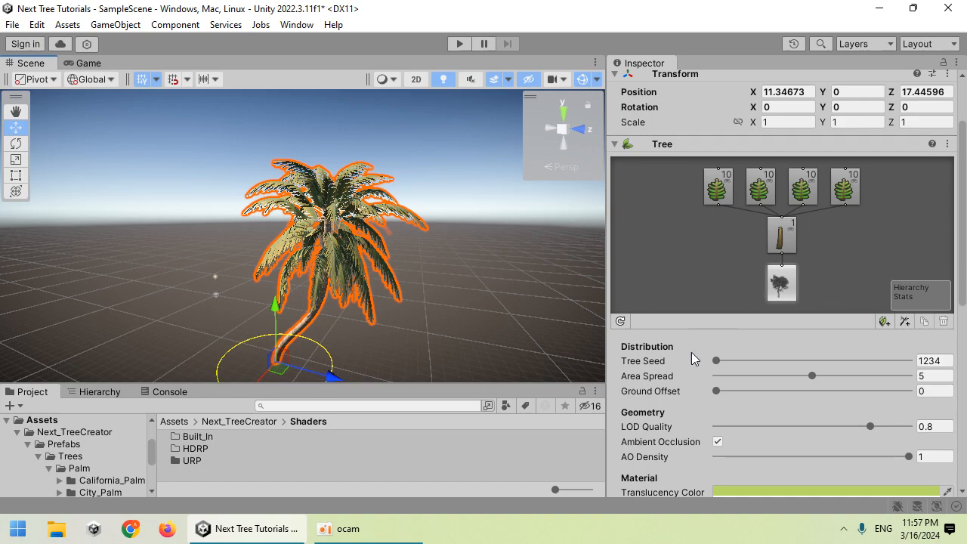
pyautogui.scroll(-8, 687, 346)
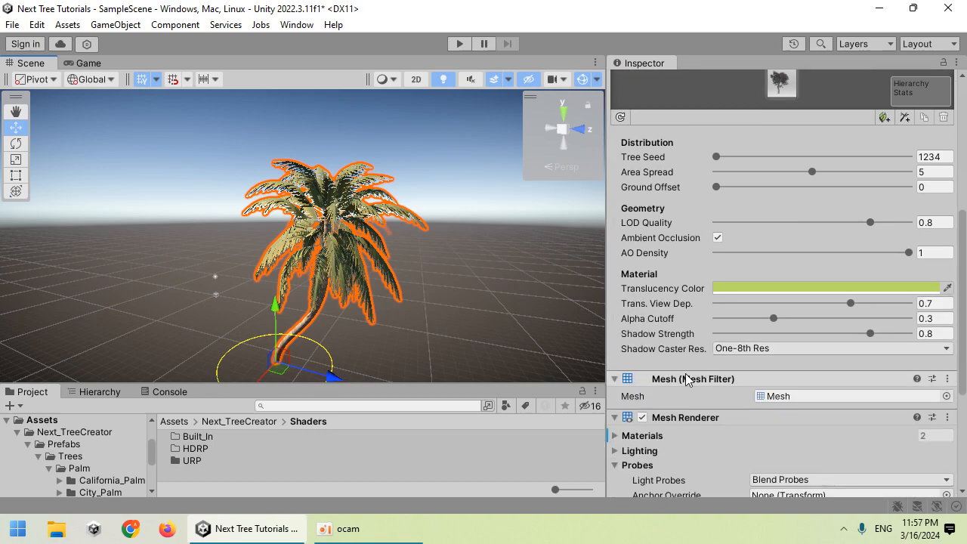
pyautogui.scroll(6, 681, 379)
pyautogui.scroll(3, 682, 379)
pyautogui.moveTo(443, 272); pyautogui.dragTo(427, 257, button='right')
pyautogui.press('w')
pyautogui.click(332, 196)
pyautogui.press('w')
pyautogui.moveTo(354, 306); pyautogui.dragTo(438, 312, button='right')
pyautogui.press('s')
pyautogui.press('w')
pyautogui.press('s')
pyautogui.press('s')
# - Delete the Palm_1 tree from the scene
pyautogui.click(387, 272)
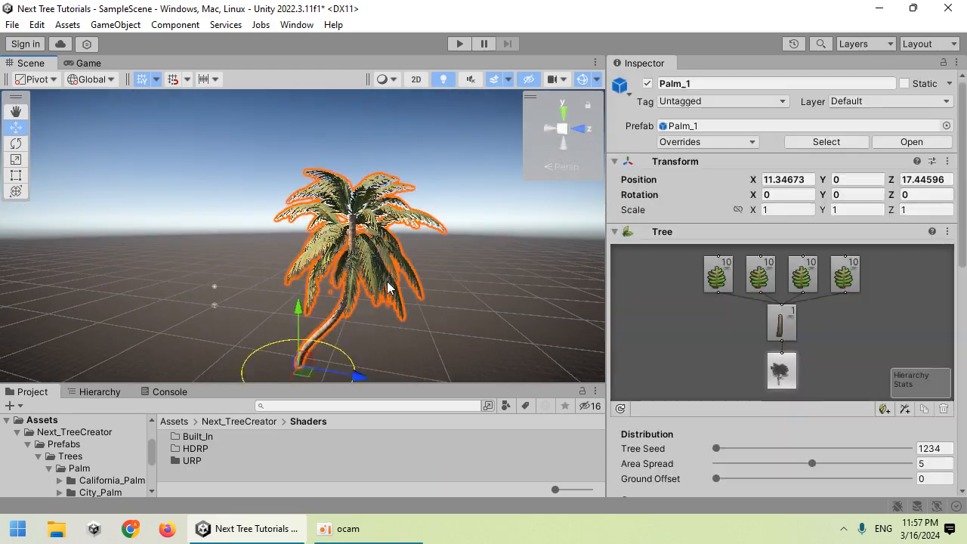
pyautogui.press('s')
pyautogui.moveTo(479, 266); pyautogui.dragTo(403, 304, button='right')
pyautogui.press('Delete')
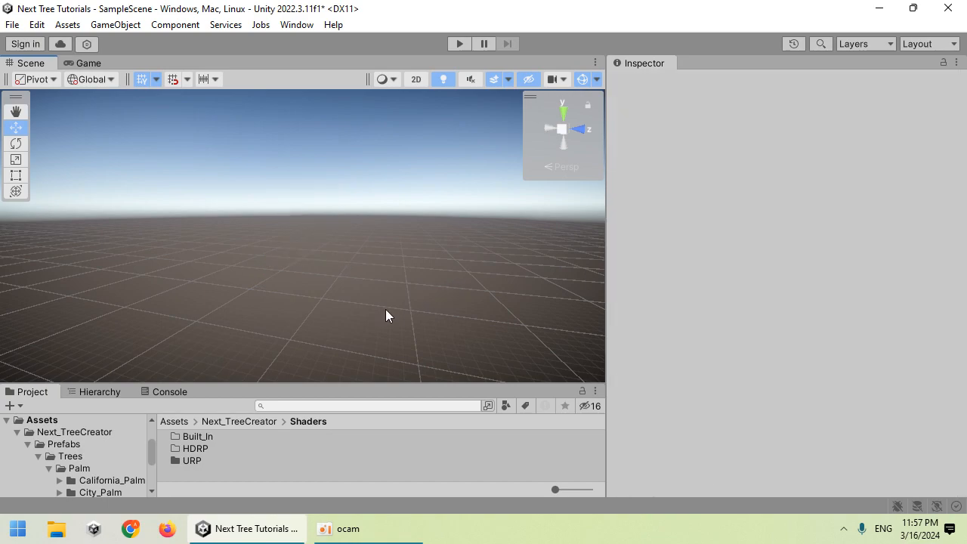
# - Dock the Hierarchy beside the Scene view, enlarge the Project area, and narrow the Inspector and Hierarchy
pyautogui.moveTo(297, 385); pyautogui.dragTo(307, 342)
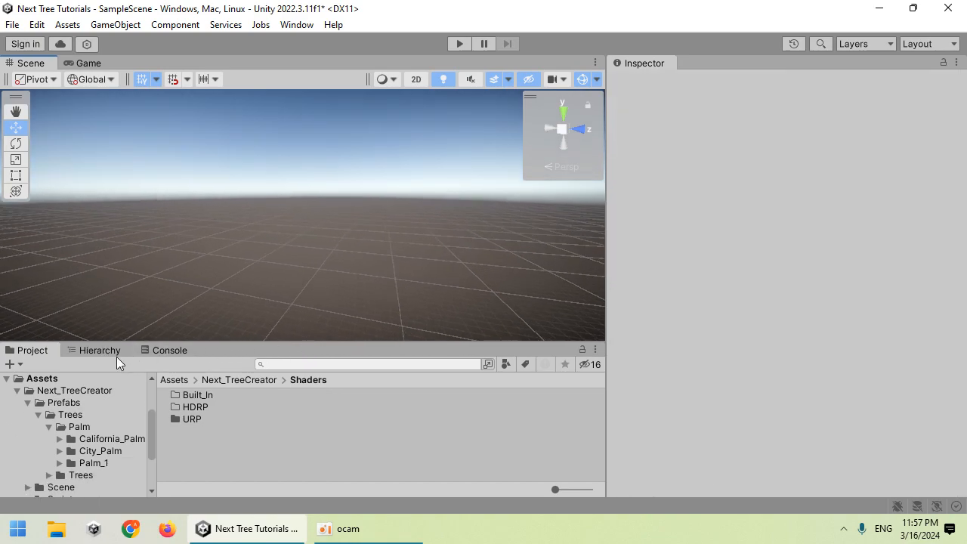
pyautogui.moveTo(114, 352); pyautogui.dragTo(34, 292)
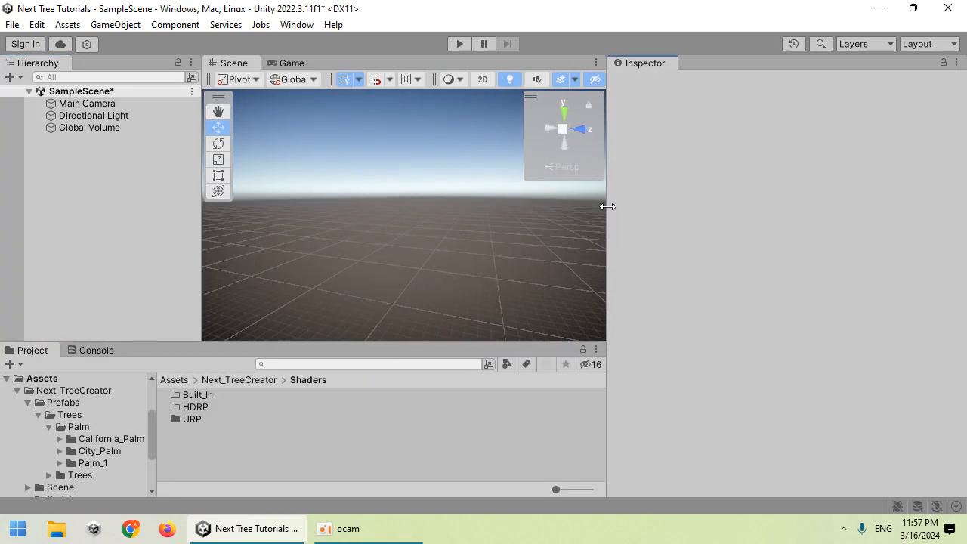
pyautogui.moveTo(603, 214); pyautogui.dragTo(706, 210)
pyautogui.moveTo(223, 118); pyautogui.dragTo(166, 301)
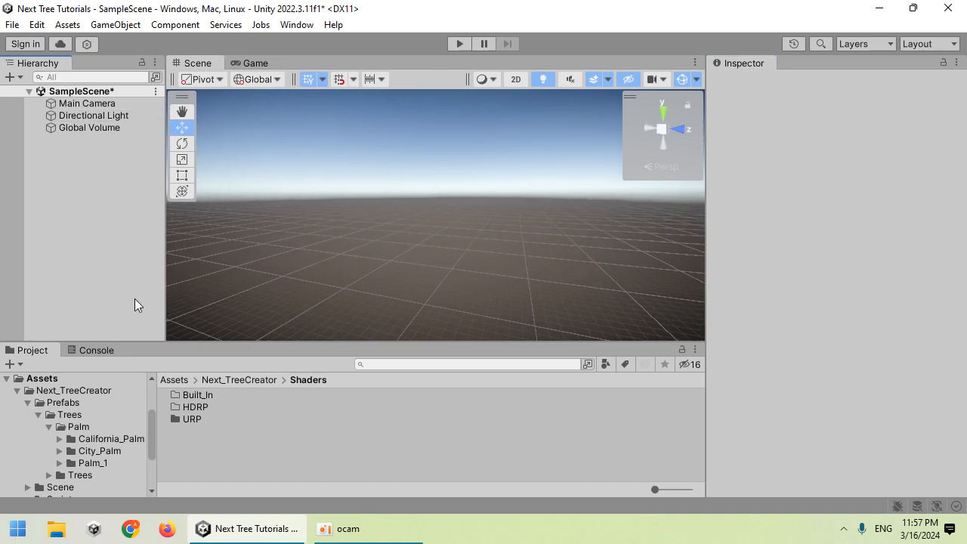
# - With the root Assets folder open, create a 3D Tree object and name it Tree_Test_1
pyautogui.click(17, 391)
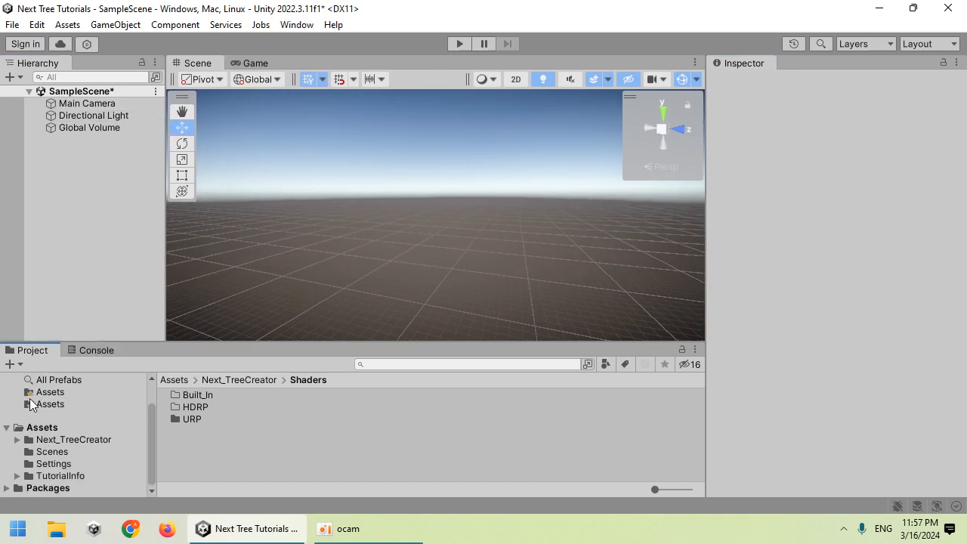
pyautogui.click(68, 440)
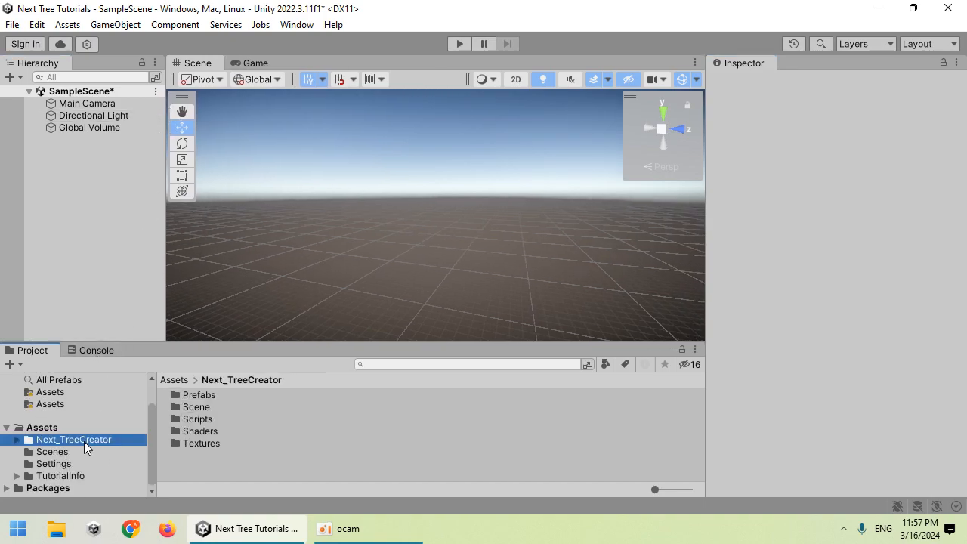
pyautogui.click(43, 427)
pyautogui.click(115, 24)
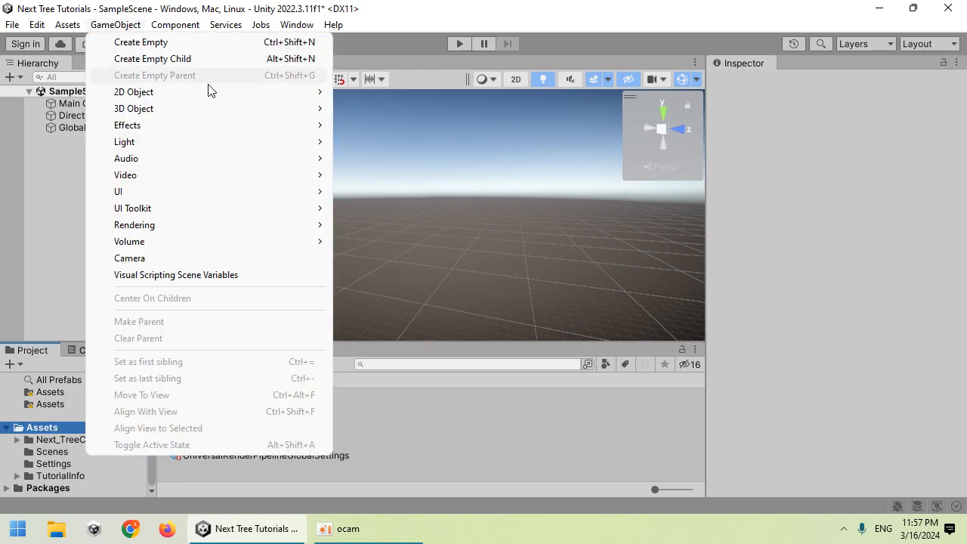
pyautogui.moveTo(280, 116)
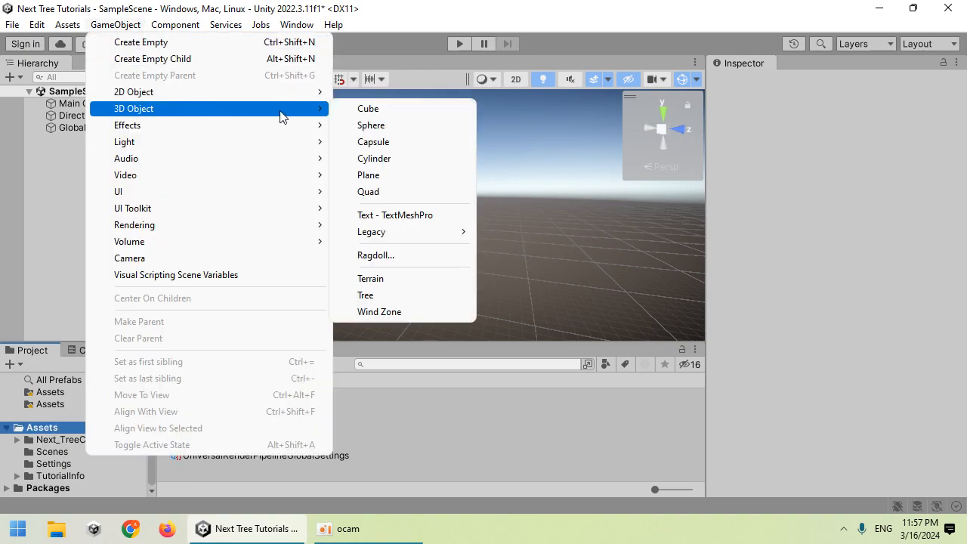
pyautogui.click(370, 295)
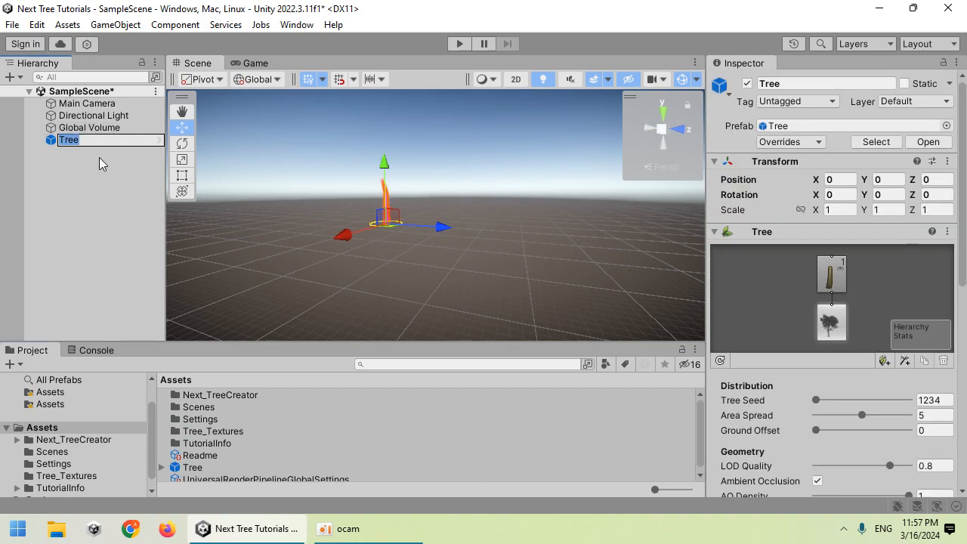
pyautogui.write('Tree_')
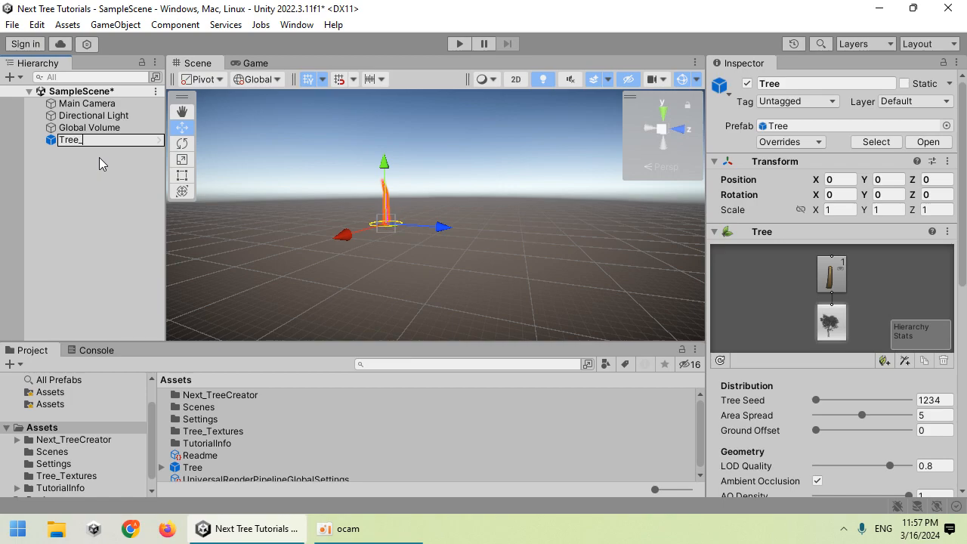
pyautogui.write('Test_1')
pyautogui.press('Return')
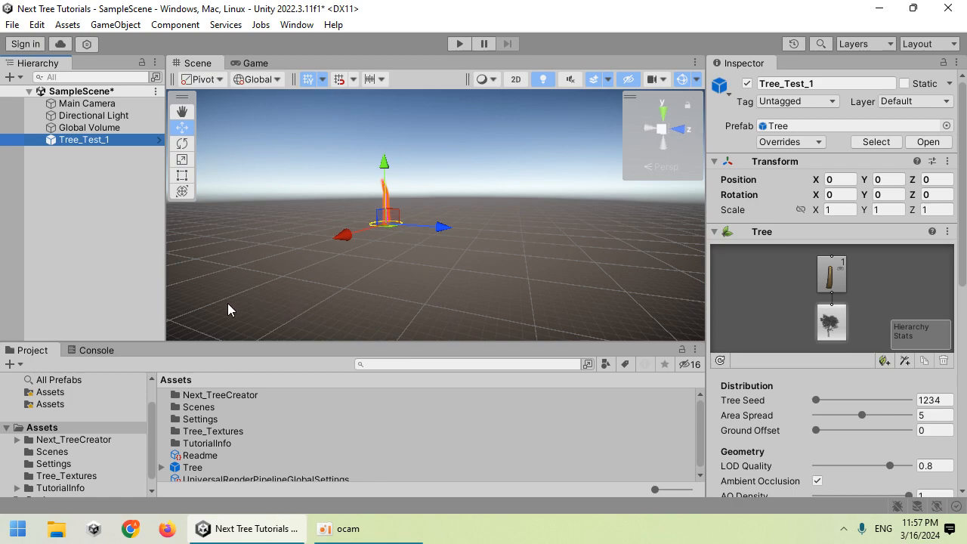
# - Inspect the Tree prefab in Assets and locate the mesh asset that Tree_Test_1 uses
pyautogui.click(190, 468)
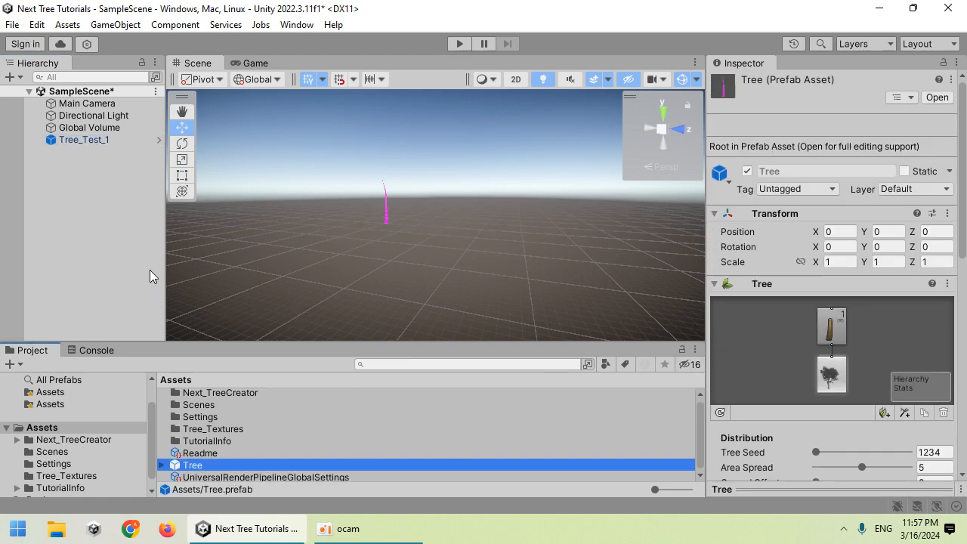
pyautogui.click(107, 129)
pyautogui.click(110, 139)
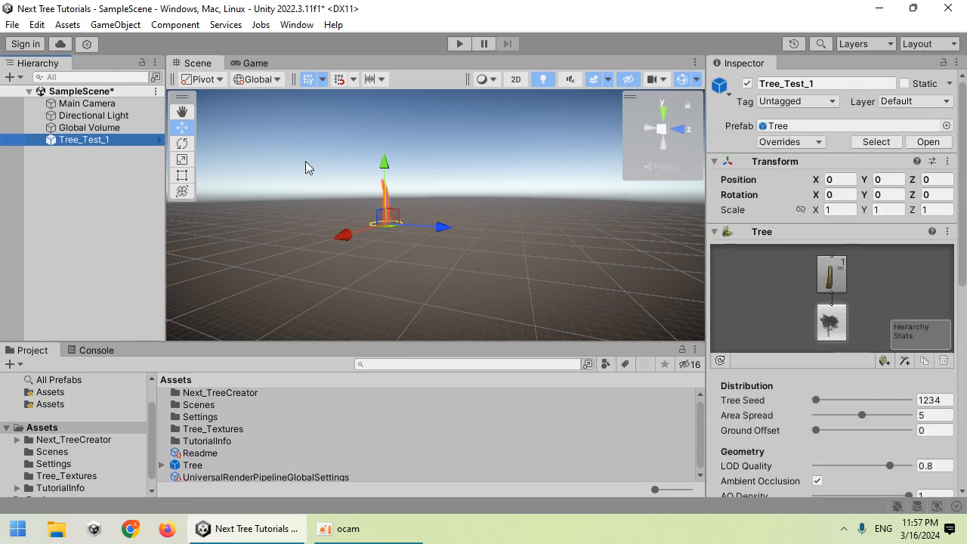
pyautogui.click(801, 232)
pyautogui.click(829, 265)
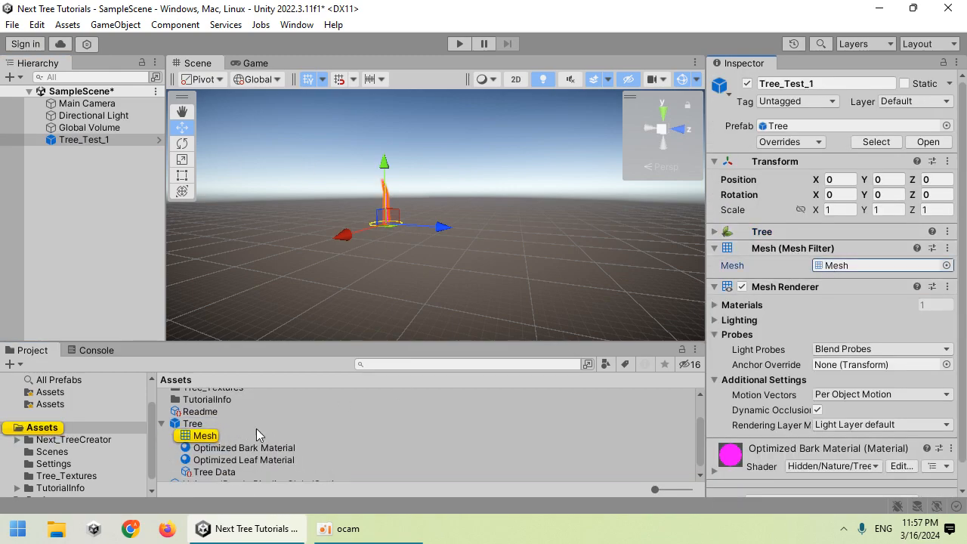
pyautogui.click(198, 424)
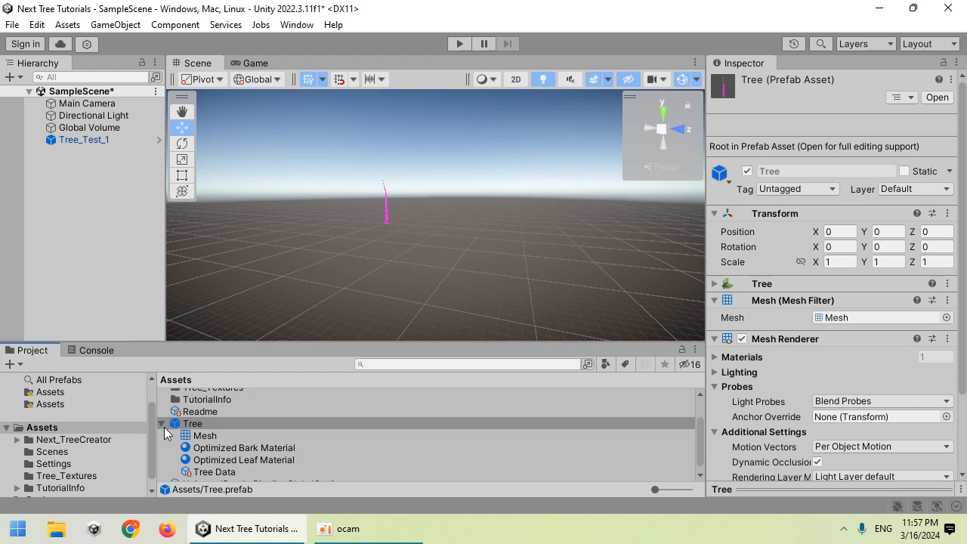
pyautogui.click(163, 424)
# - Create a folder named Tutorial in Assets and open it
pyautogui.rightClick(76, 428)
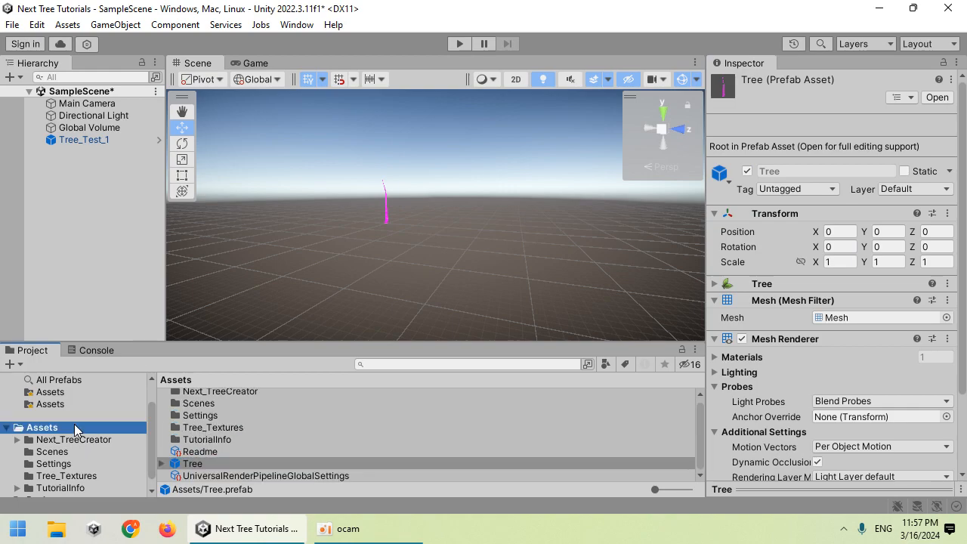
pyautogui.moveTo(230, 97)
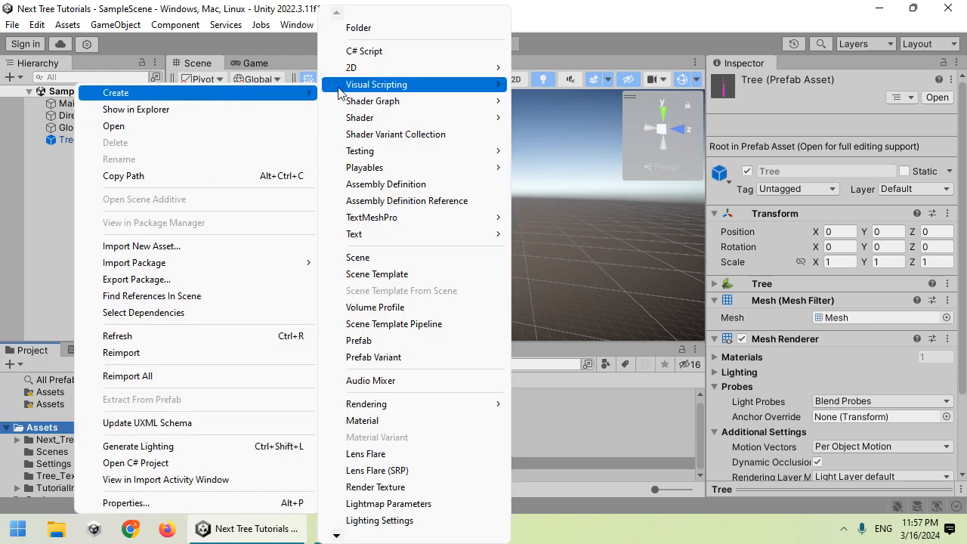
pyautogui.click(384, 29)
pyautogui.write('Tu')
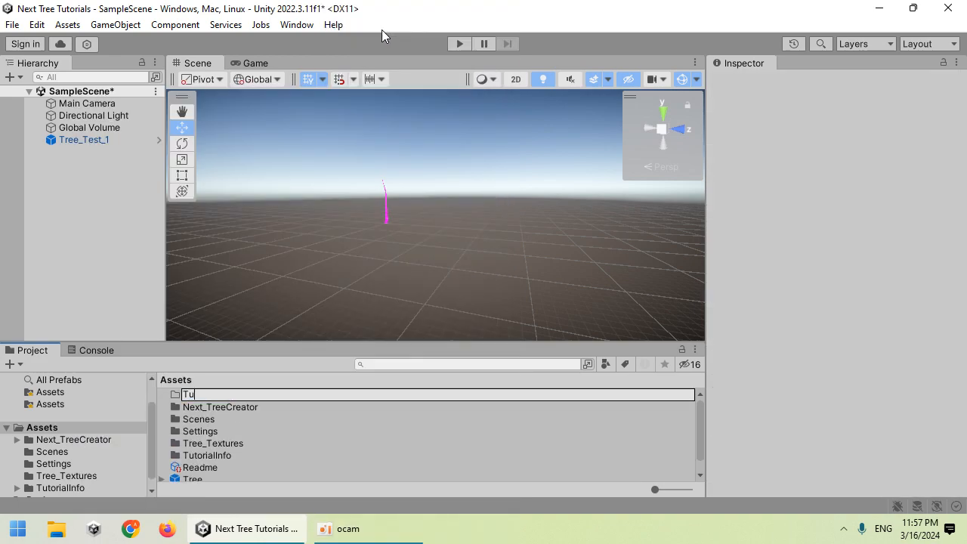
pyautogui.press('Return')
pyautogui.press('Return')
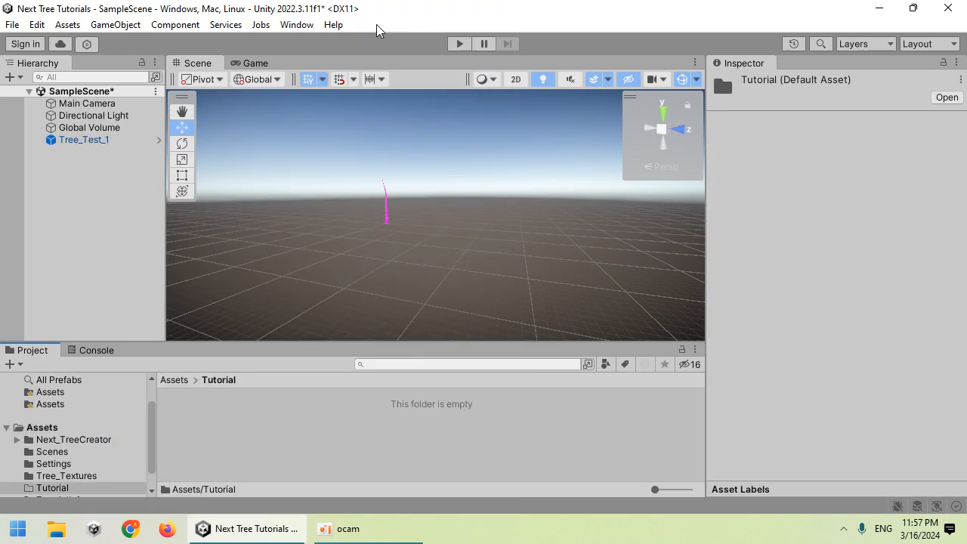
# - Create a folder named Tree_1 inside the Tutorial folder and open it
pyautogui.rightClick(285, 408)
pyautogui.moveTo(325, 91)
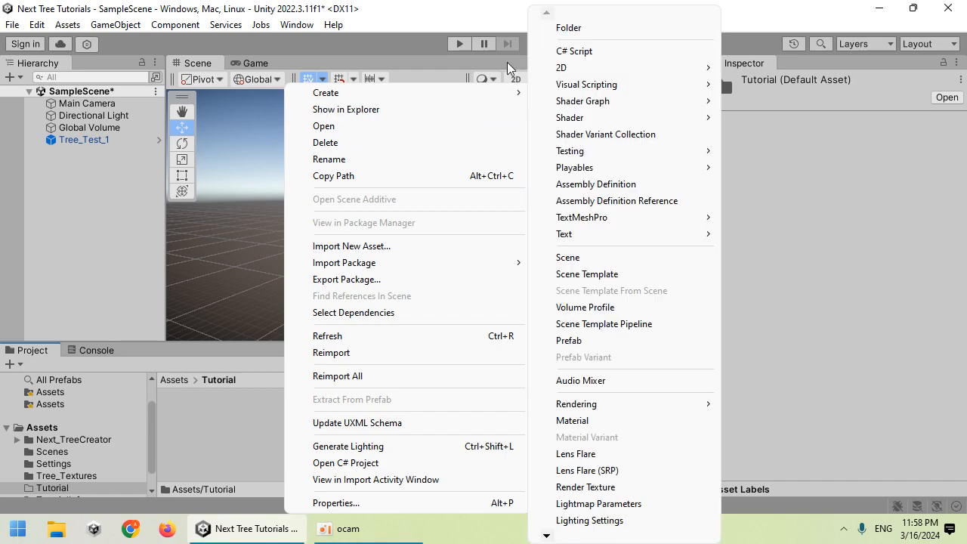
pyautogui.click(574, 23)
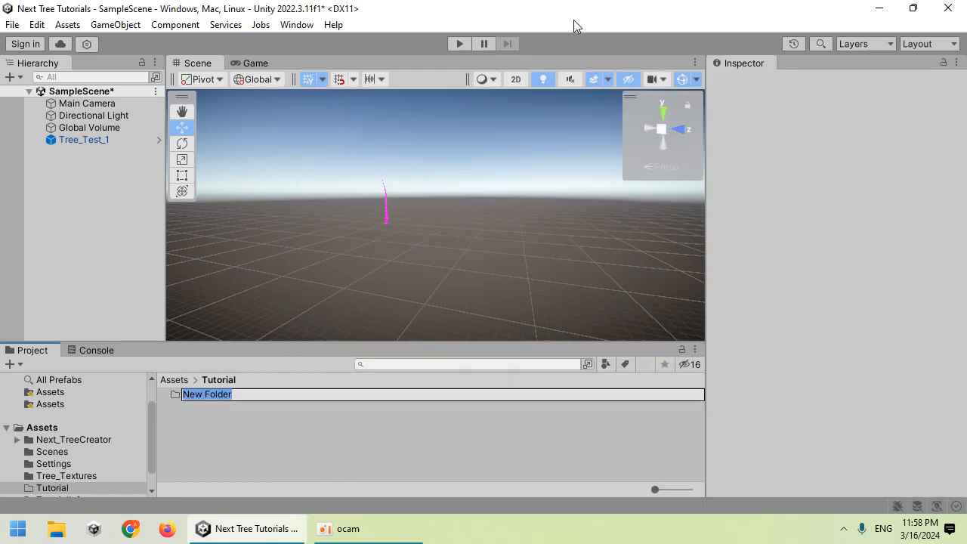
pyautogui.write('Tre')
pyautogui.press('Return')
pyautogui.press('Return')
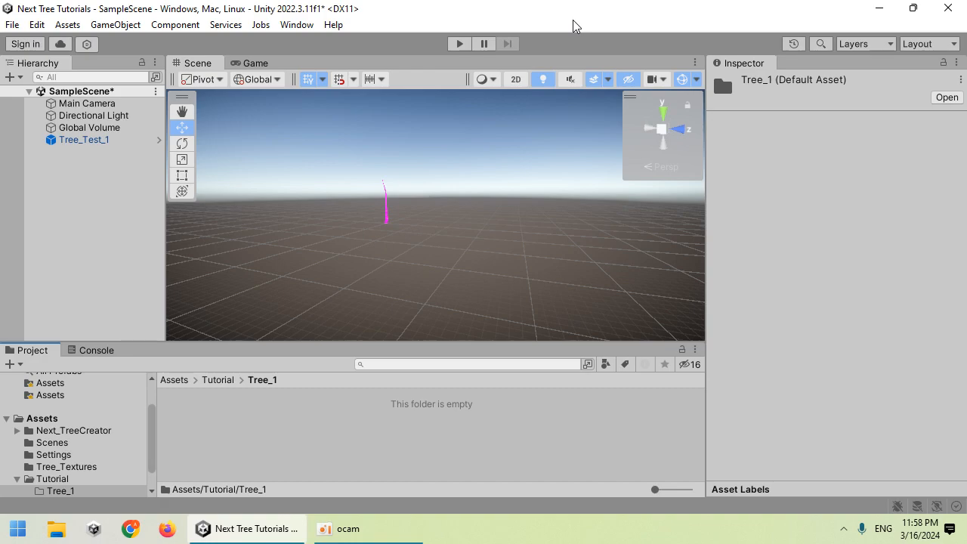
# - Create a folder named Materials_Tree_1 inside the Tree_1 folder and open it
pyautogui.rightClick(214, 423)
pyautogui.moveTo(420, 92)
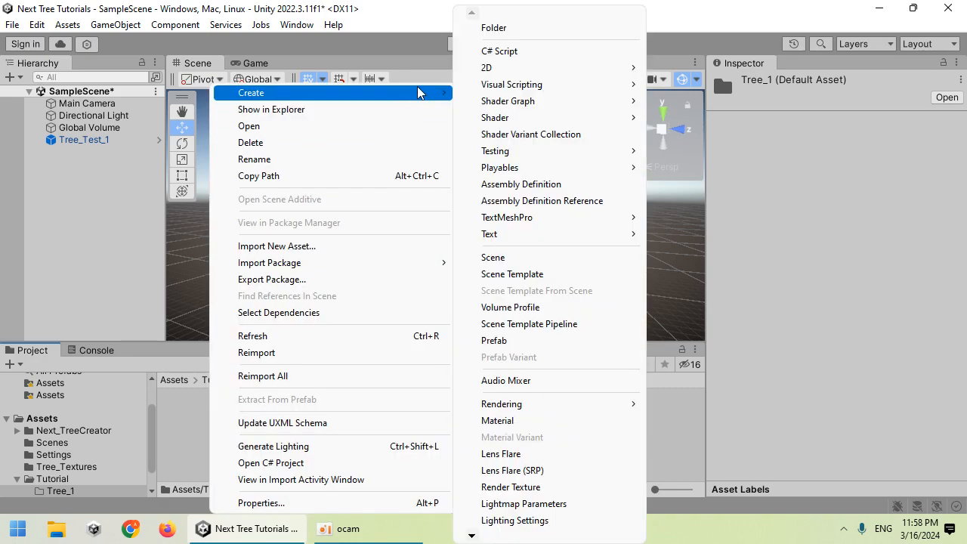
pyautogui.click(487, 27)
pyautogui.write('Materials_Tree_1')
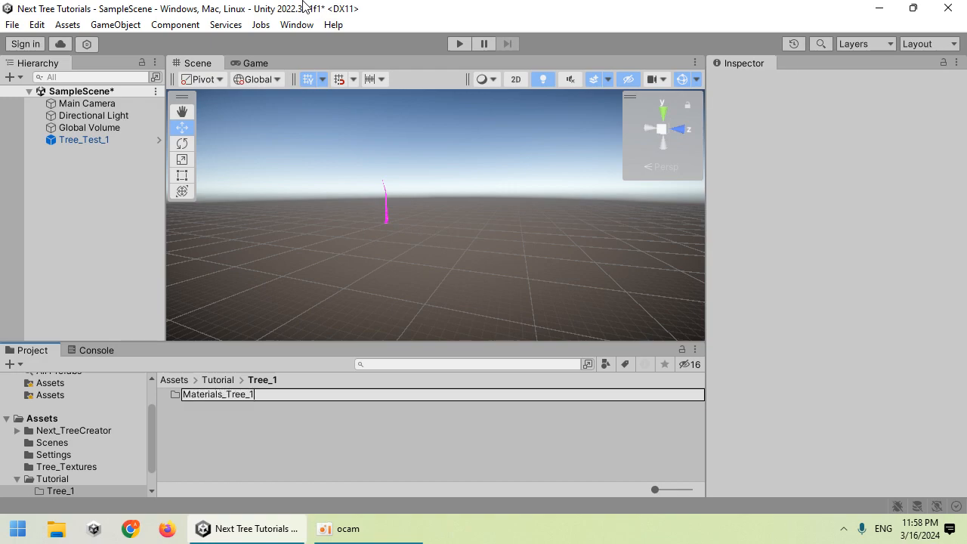
pyautogui.press('Return')
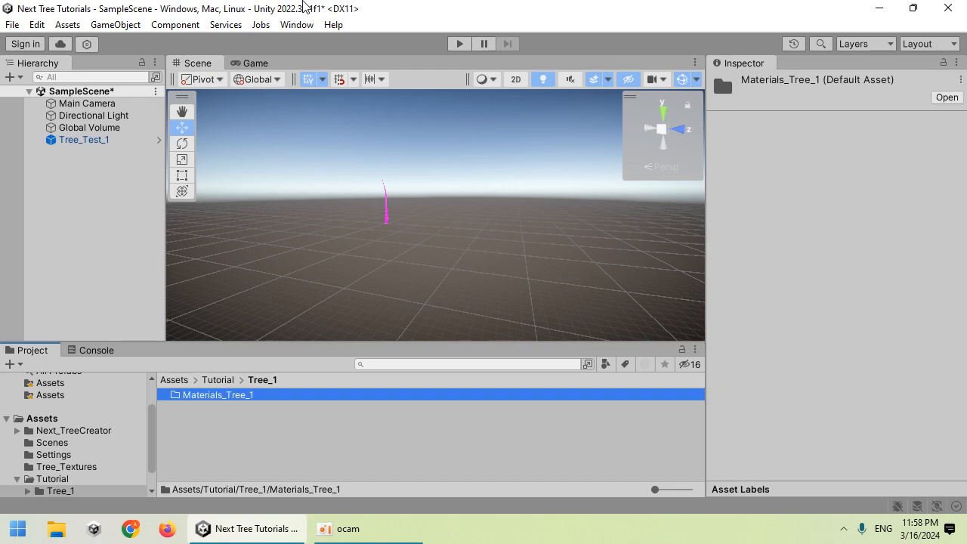
pyautogui.press('Return')
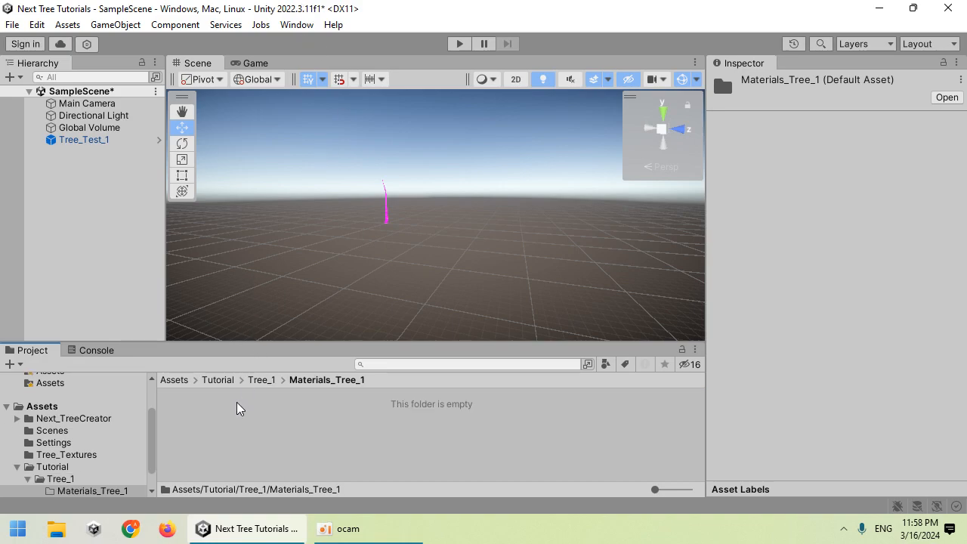
pyautogui.rightClick(212, 415)
pyautogui.moveTo(257, 91)
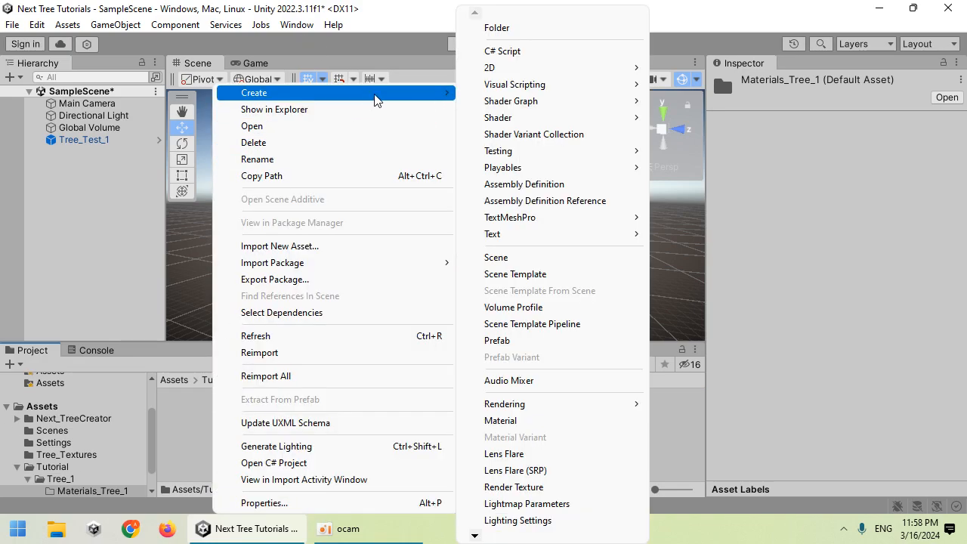
pyautogui.click(512, 30)
pyautogui.write('Te')
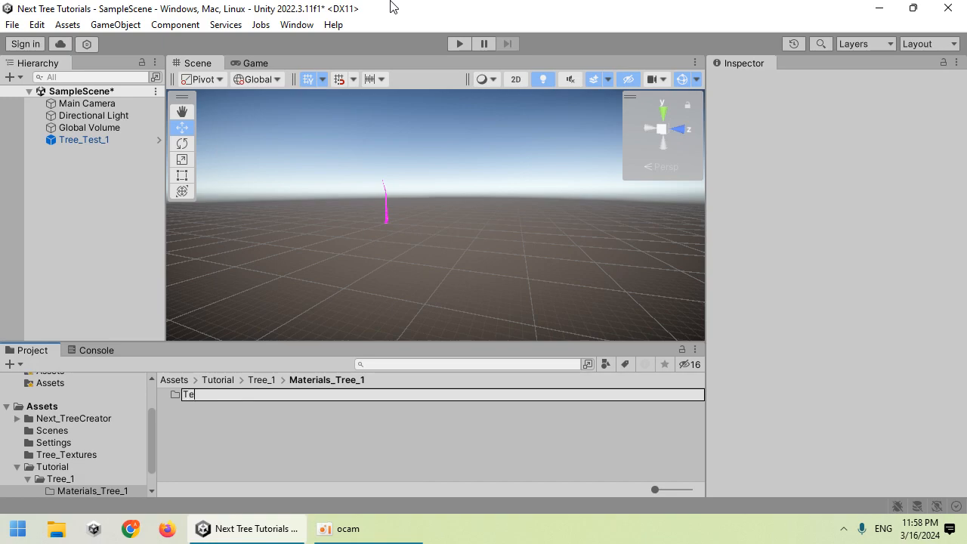
pyautogui.press('Return')
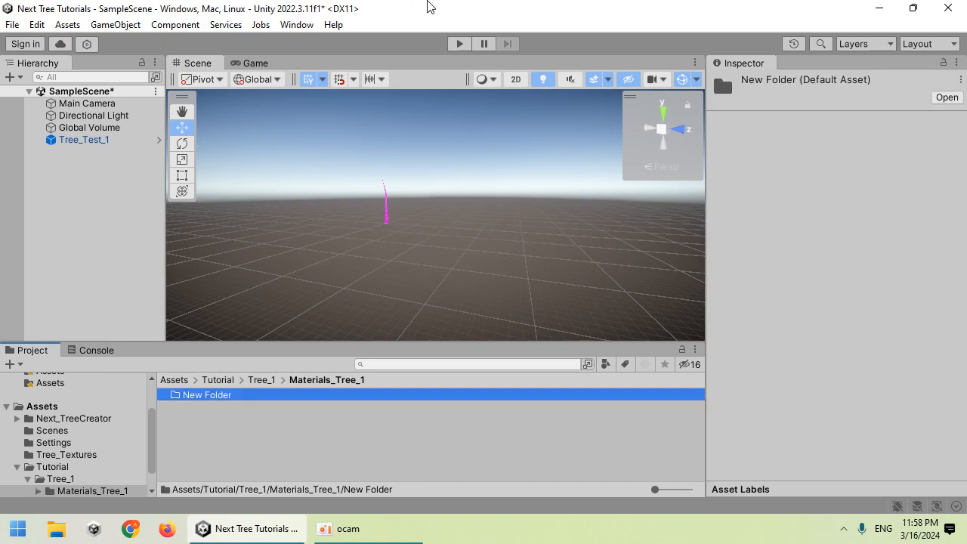
pyautogui.press('Delete')
pyautogui.click(537, 294)
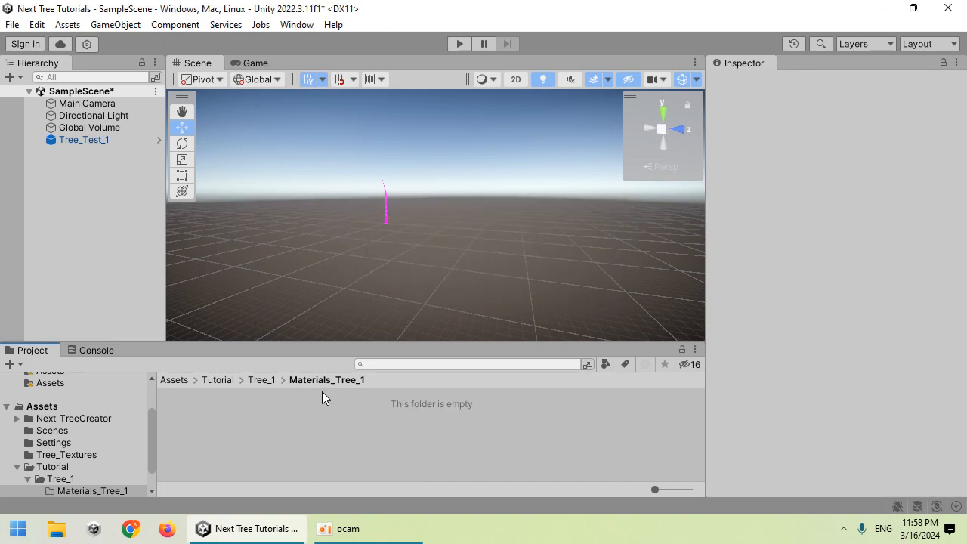
# - Create a material named Bark in the Materials_Tree_1 folder
pyautogui.rightClick(257, 408)
pyautogui.moveTo(381, 95)
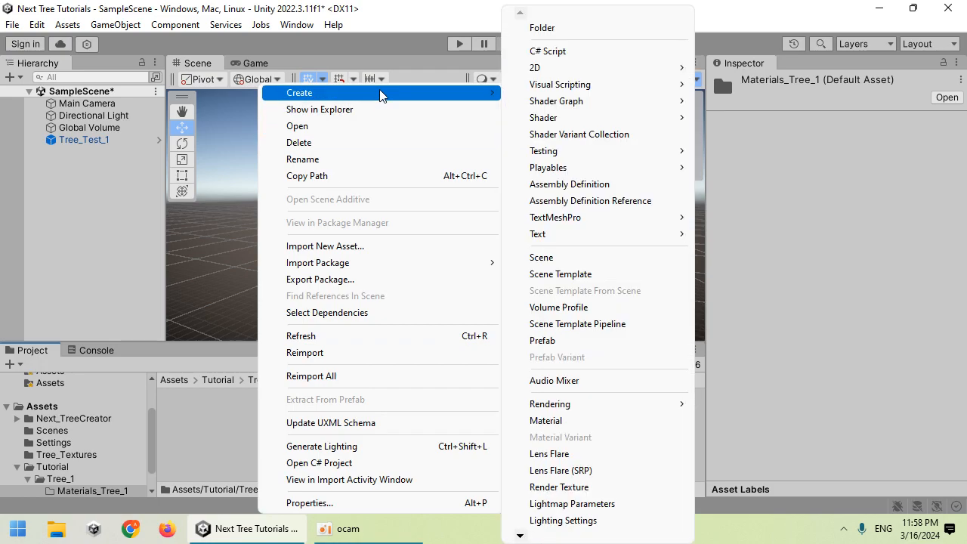
pyautogui.click(581, 423)
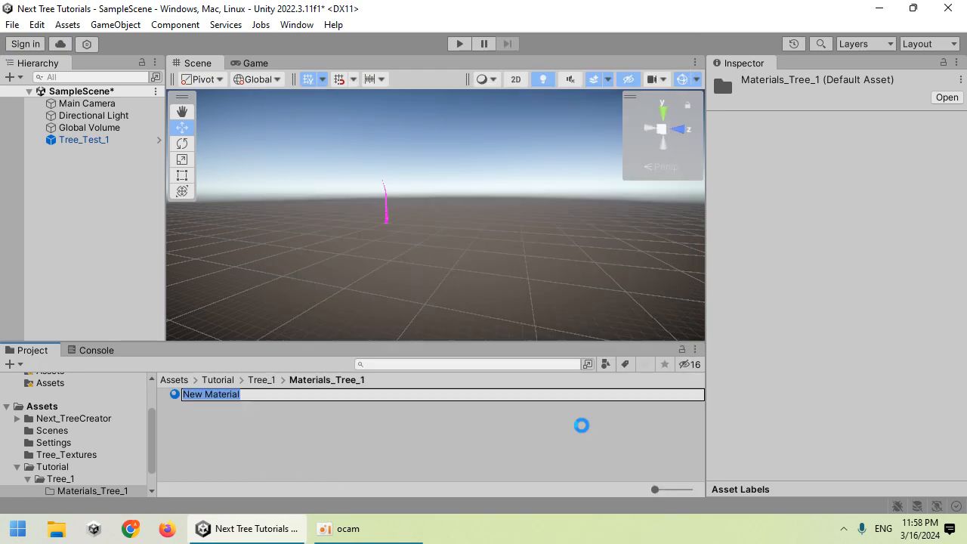
pyautogui.write('Bark')
pyautogui.press('Return')
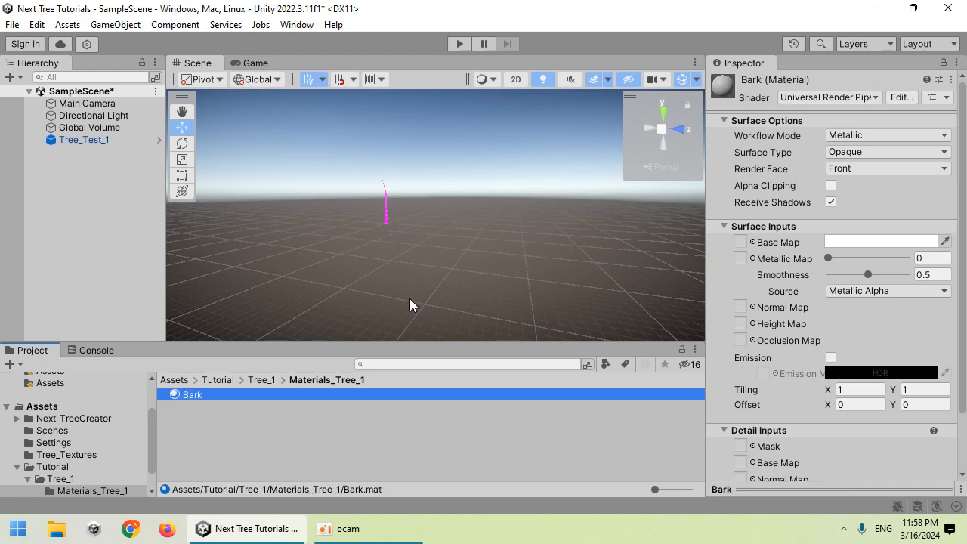
# - Duplicate the Bark material and name the copy Leaf
pyautogui.hotkey('ctrl', 'd')
pyautogui.press('F2')
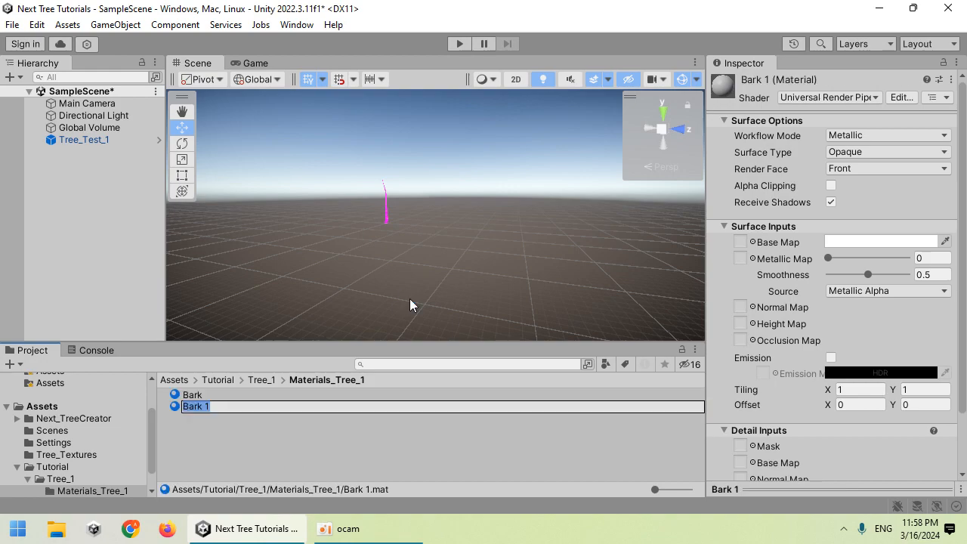
pyautogui.write('Leaf')
pyautogui.press('Return')
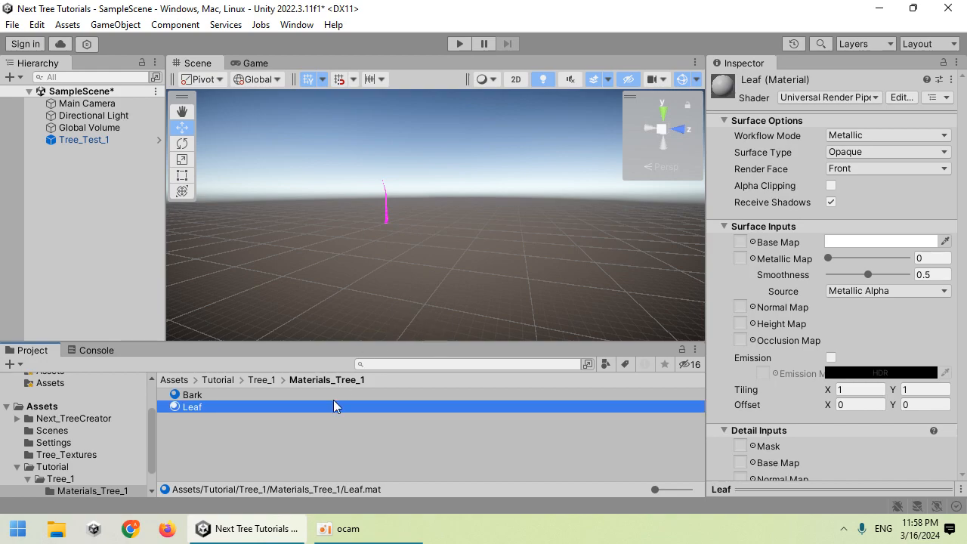
# - Assign the Tree Creator/URP/leaves shader to the Leaf material
pyautogui.press('Up')
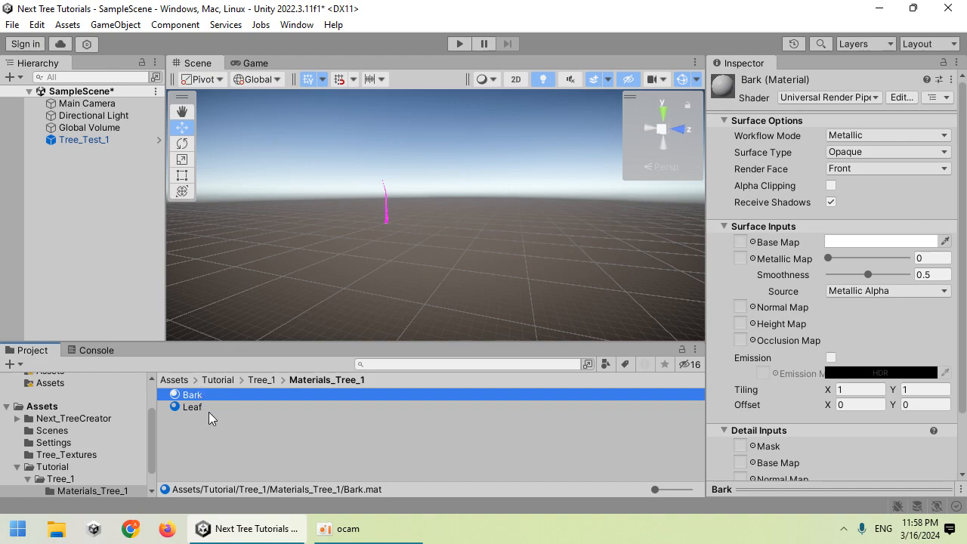
pyautogui.press('Down')
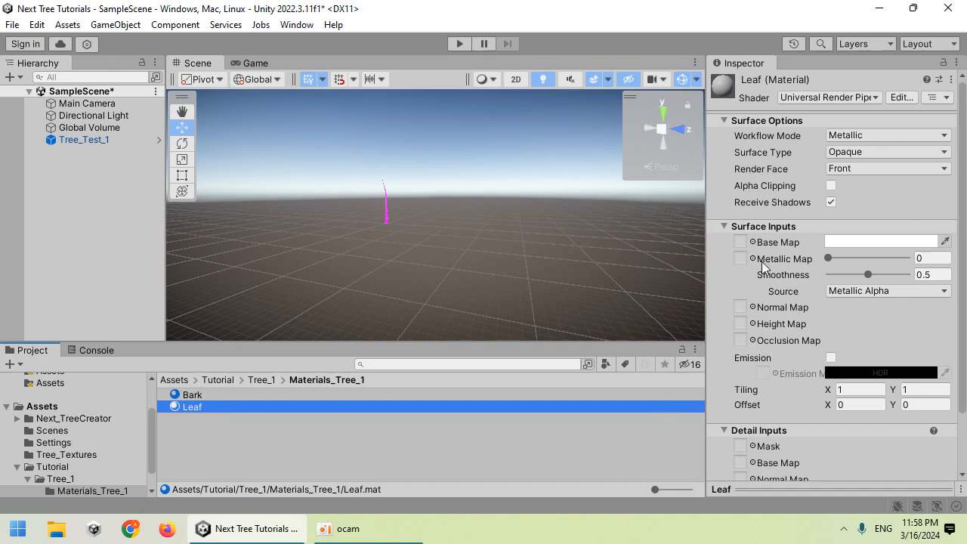
pyautogui.click(835, 97)
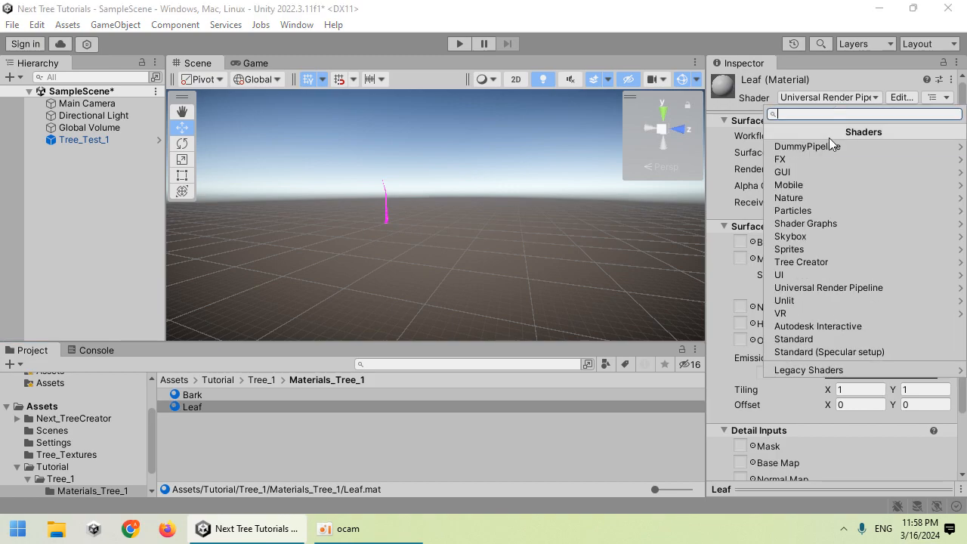
pyautogui.click(820, 261)
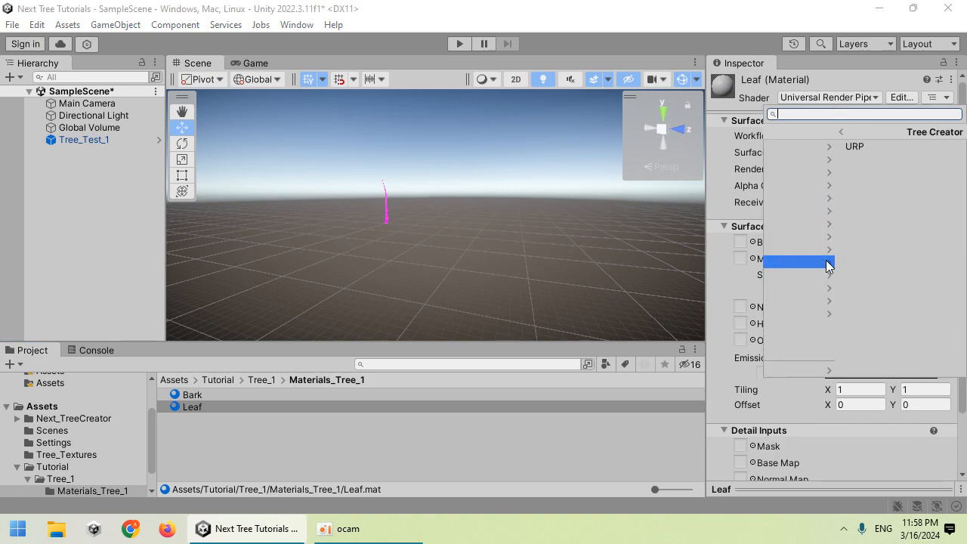
pyautogui.click(814, 148)
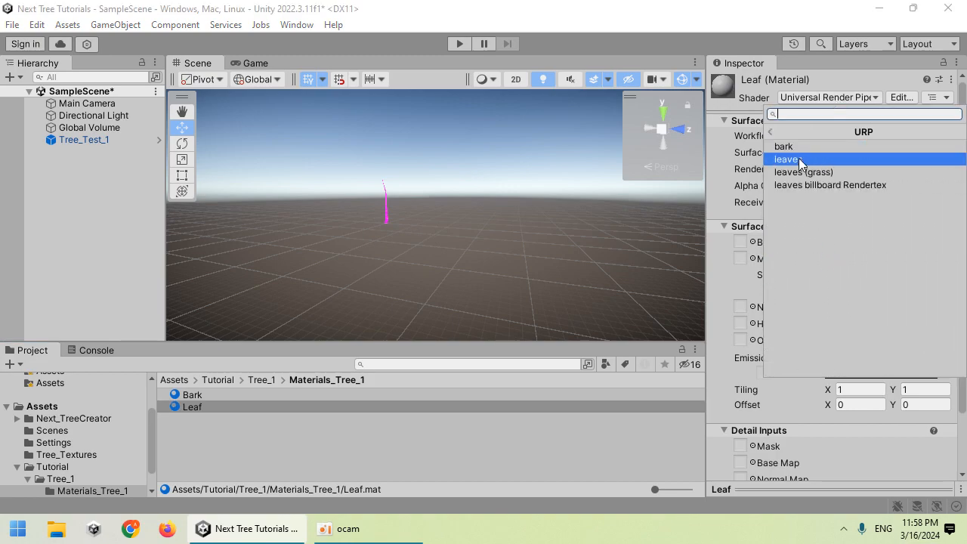
pyautogui.click(809, 159)
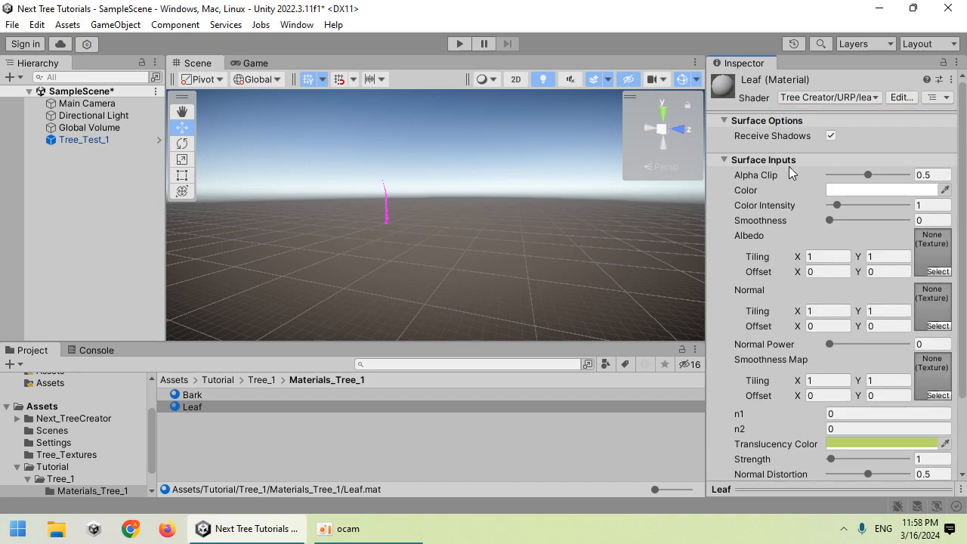
# - Assign the Tree Creator/URP/bark shader to the Bark material
pyautogui.click(198, 395)
pyautogui.click(837, 97)
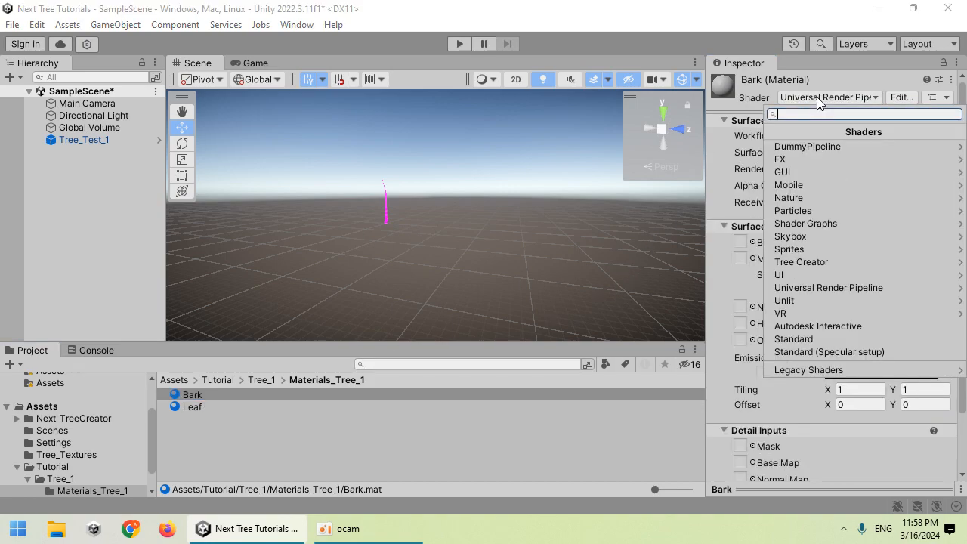
pyautogui.click(802, 261)
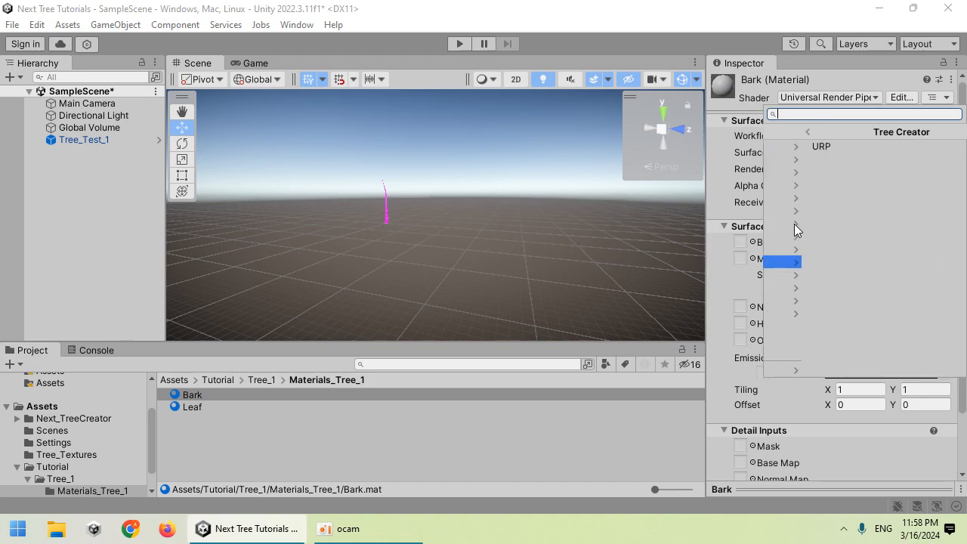
pyautogui.click(793, 146)
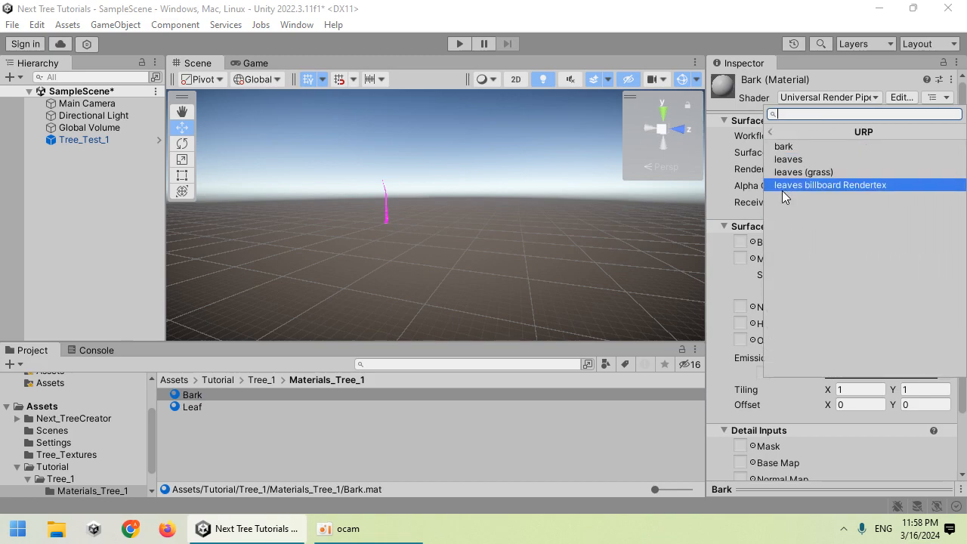
pyautogui.click(790, 148)
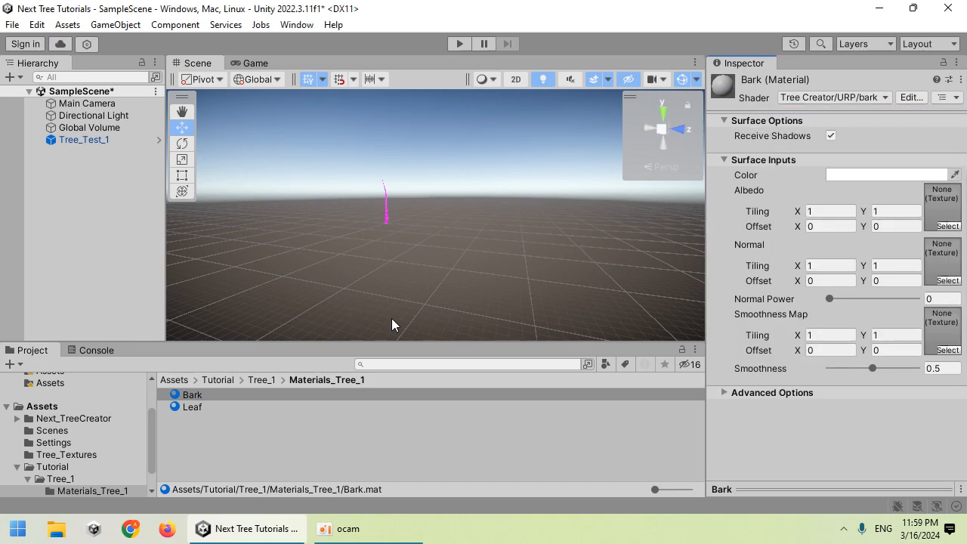
# - Move the Tree prefab from Assets into the Tutorial/Tree_1 folder and rename it Tree_1
pyautogui.scroll(-2, 83, 453)
pyautogui.click(61, 452)
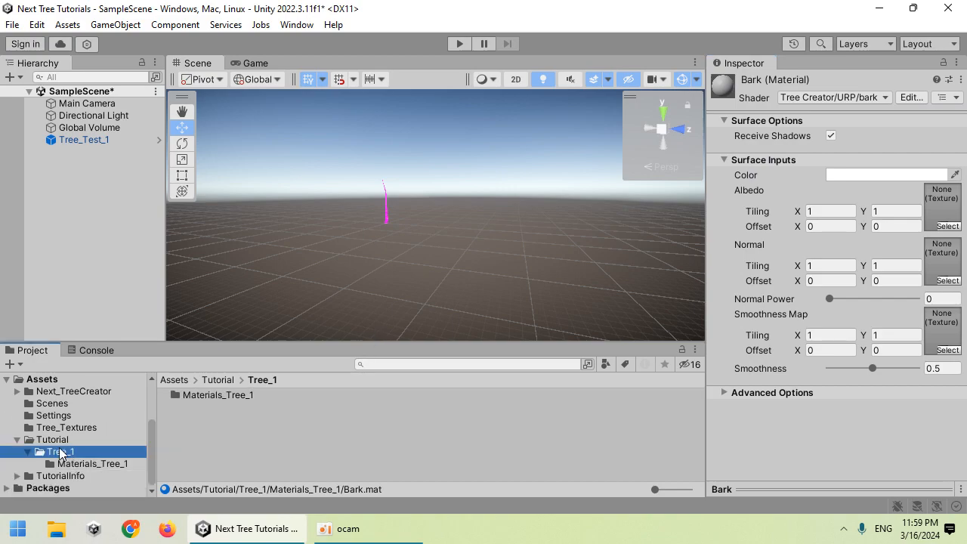
pyautogui.click(41, 380)
pyautogui.scroll(-1, 197, 450)
pyautogui.moveTo(192, 463); pyautogui.dragTo(121, 453)
pyautogui.click(127, 451)
pyautogui.click(200, 406)
pyautogui.write('Tree_1')
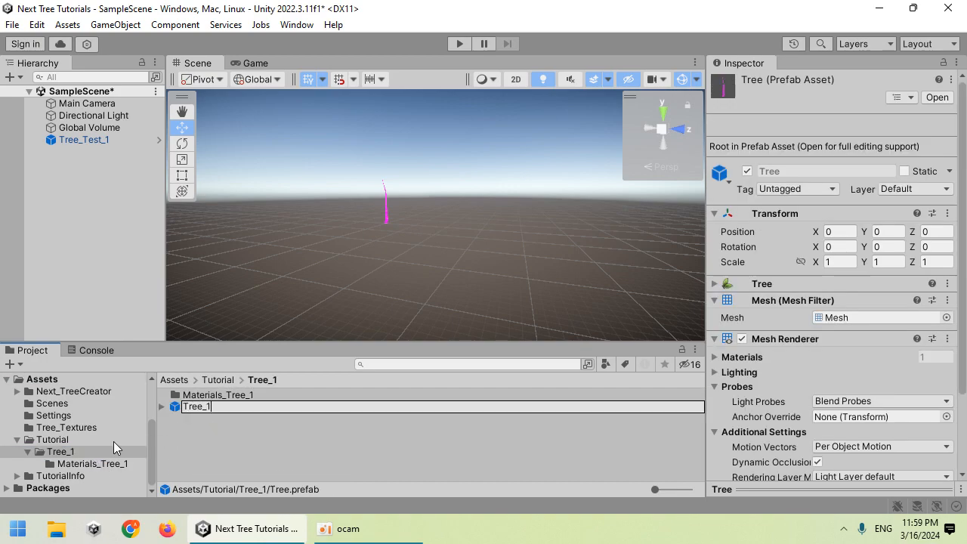
pyautogui.press('Return')
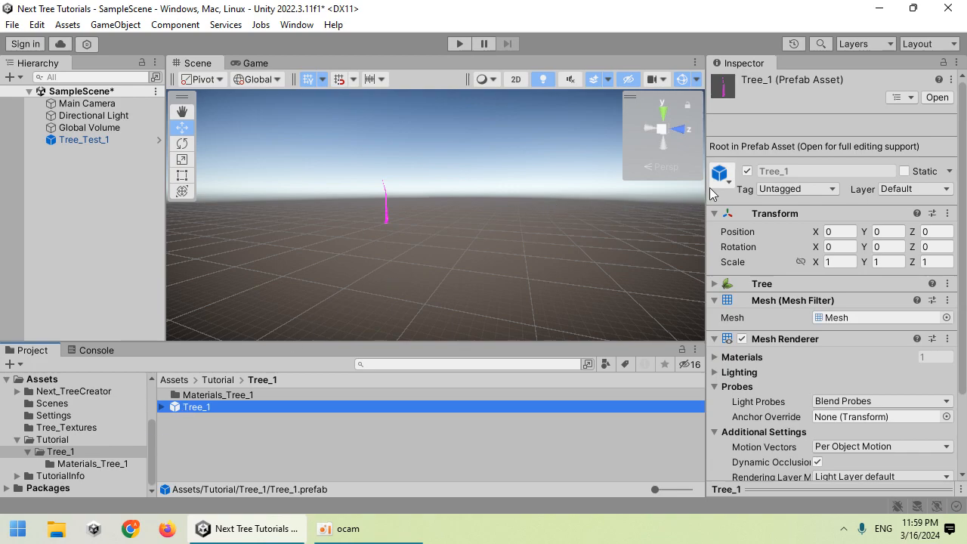
# - Widen the Inspector and expand the Tree component of Tree_Test_1
pyautogui.moveTo(709, 187); pyautogui.dragTo(583, 189)
pyautogui.moveTo(446, 219); pyautogui.dragTo(366, 244, button='right')
pyautogui.press('w')
pyautogui.press('s')
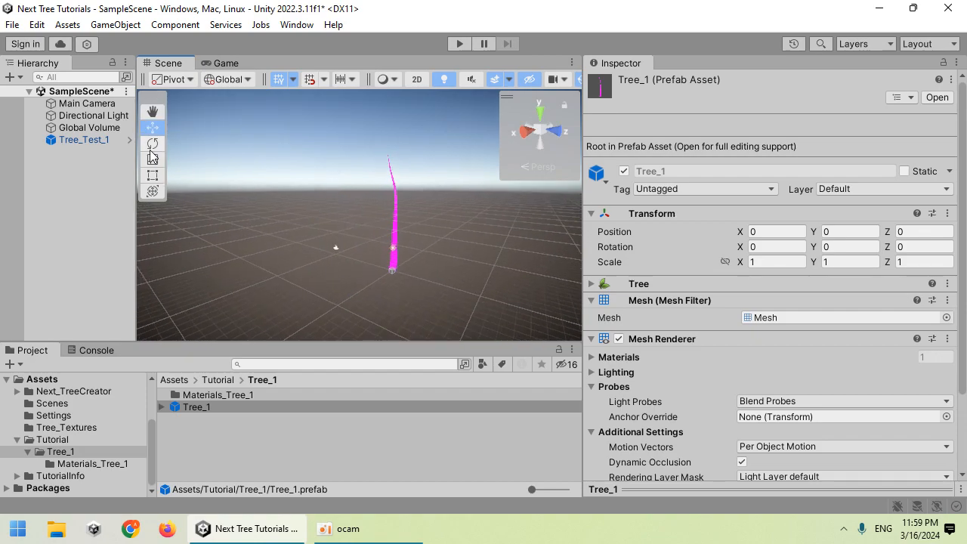
pyautogui.click(96, 142)
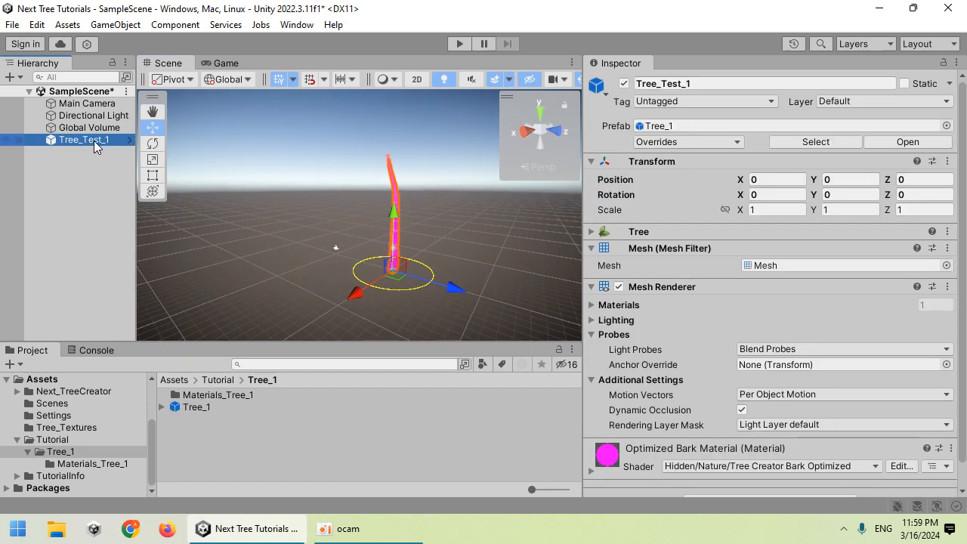
pyautogui.click(602, 233)
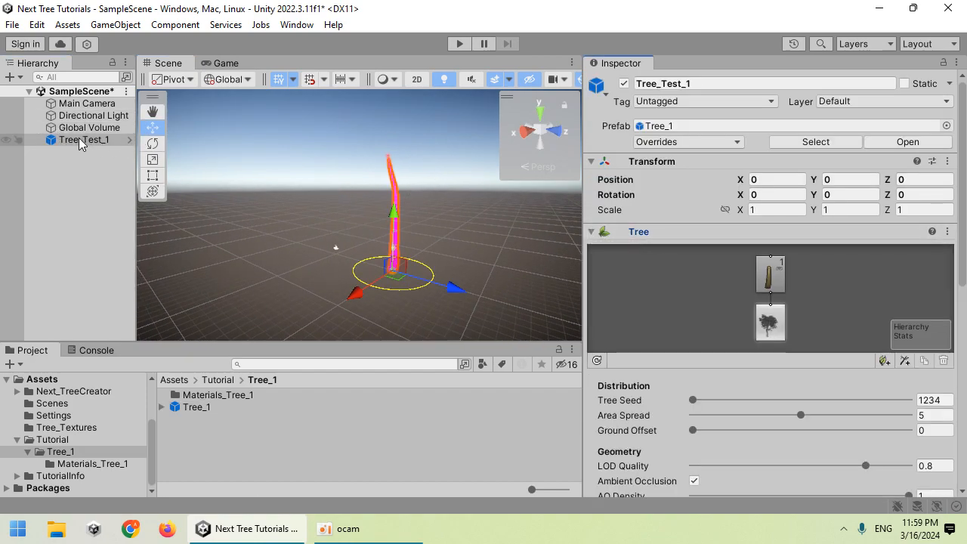
# - Delete Tree_Test_1 from the scene and place an instance of the Tree_1 prefab instead
pyautogui.scroll(-3, 718, 317)
pyautogui.press('f')
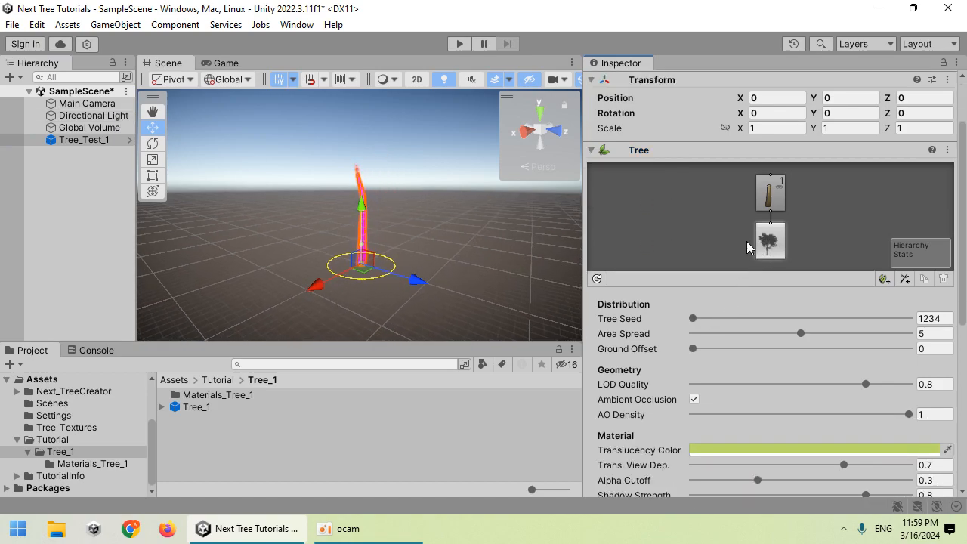
pyautogui.moveTo(365, 205); pyautogui.dragTo(371, 207, button='middle')
pyautogui.press('Delete')
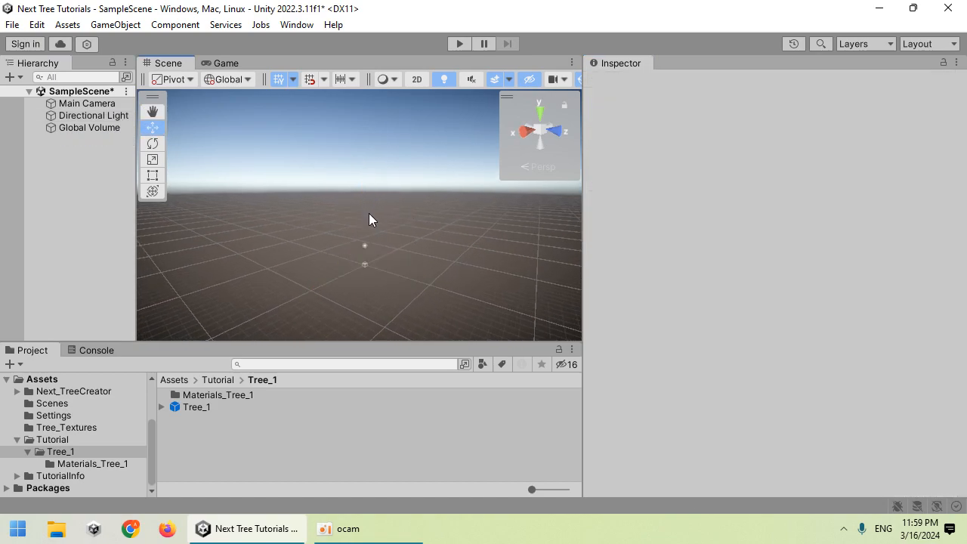
pyautogui.moveTo(242, 407); pyautogui.dragTo(309, 264)
pyautogui.press('f')
# - Add a 3D plane named f to the scene at the tree's location
pyautogui.click(175, 24)
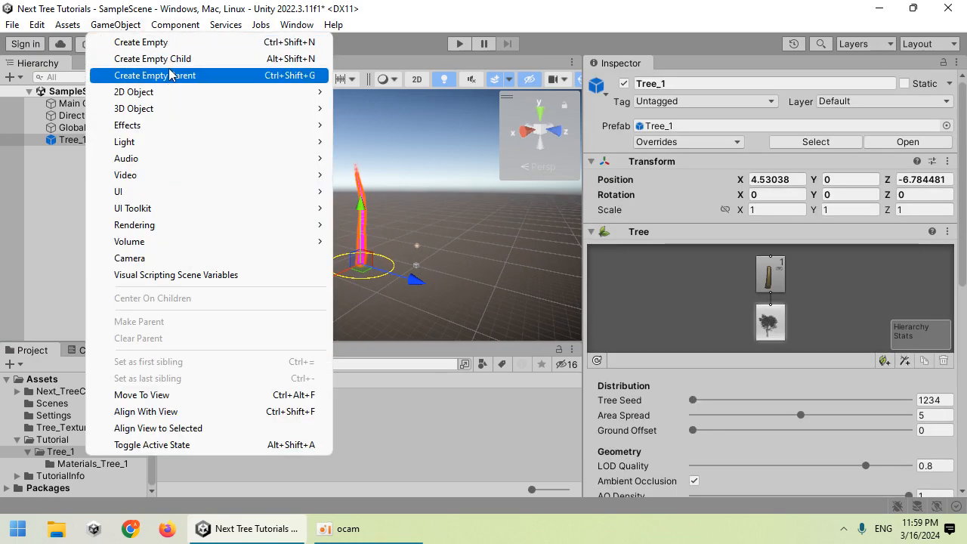
pyautogui.moveTo(174, 92)
pyautogui.moveTo(228, 110)
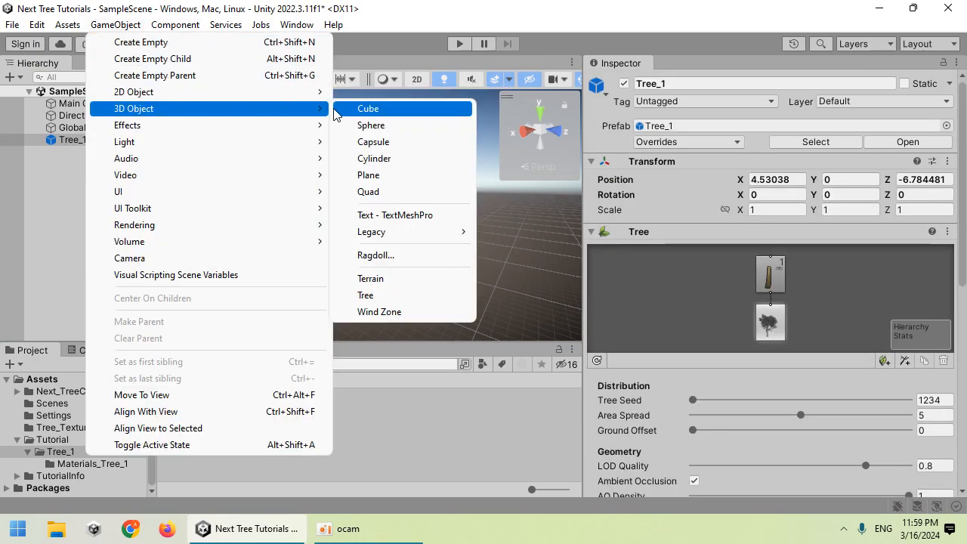
pyautogui.click(369, 175)
pyautogui.write('f')
pyautogui.click(356, 194)
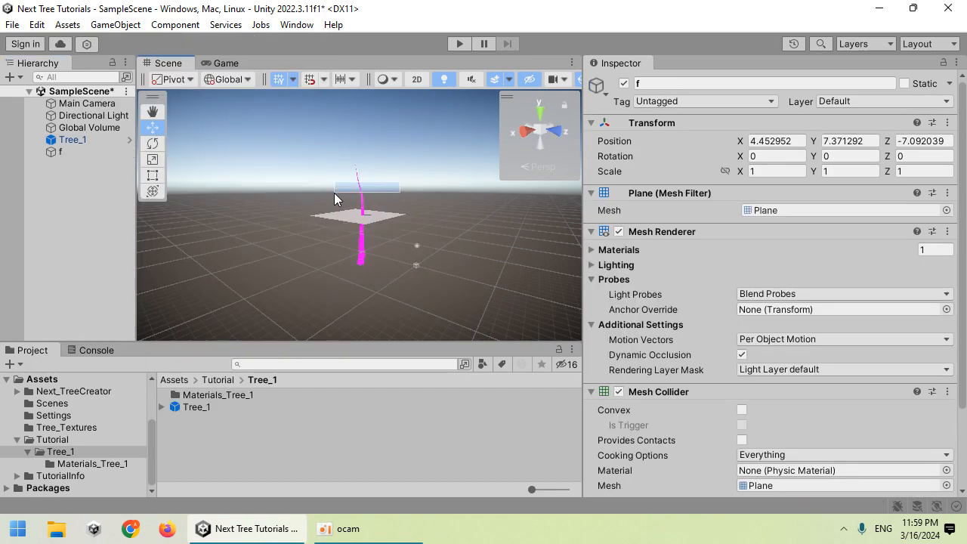
pyautogui.click(346, 219)
pyautogui.press('f')
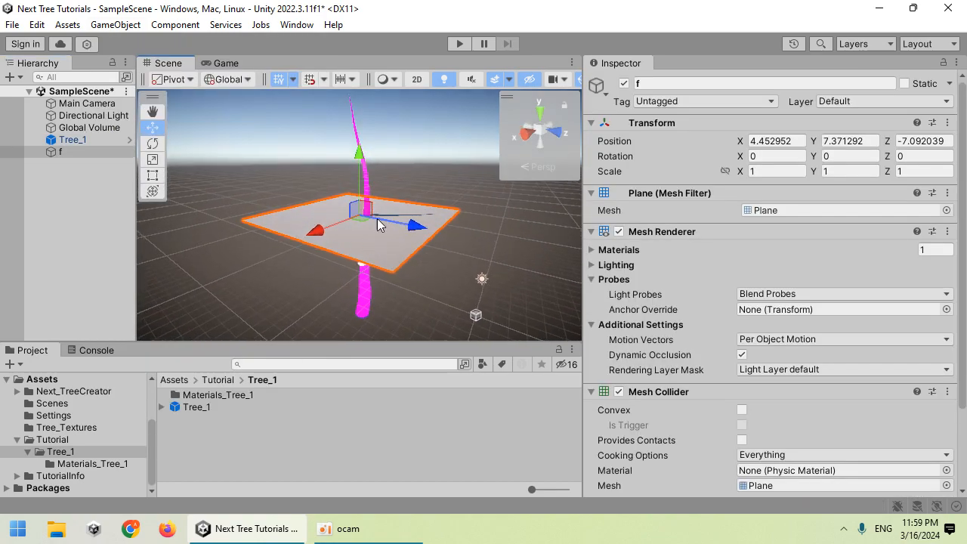
# - Move Tree_1 up onto the plane's surface, to about X 4.1, Y 7.37, Z -7.45
pyautogui.click(363, 311)
pyautogui.moveTo(363, 315); pyautogui.dragTo(361, 222)
pyautogui.moveTo(366, 259)
pyautogui.mouseDown(button='right')
pyautogui.moveTo(350, 225)
pyautogui.moveTo(305, 276)
pyautogui.moveTo(322, 259)
pyautogui.moveTo(306, 171)
pyautogui.mouseUp(button='right')
pyautogui.press('w')
pyautogui.press('s')
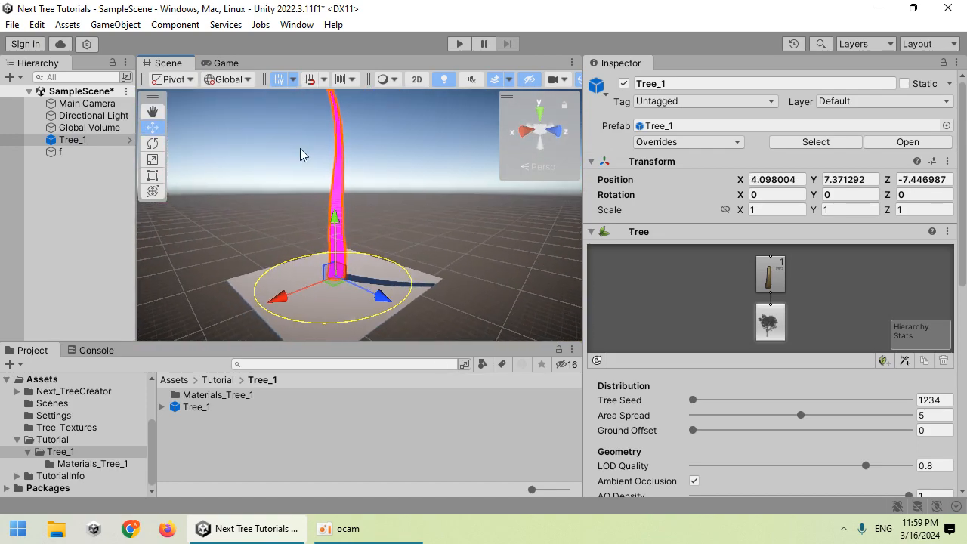
# - Add a cube named f and place it on the plane beside the trunk, at about X 2.95, Y 7.87, Z -5.59
pyautogui.click(115, 24)
pyautogui.moveTo(222, 108)
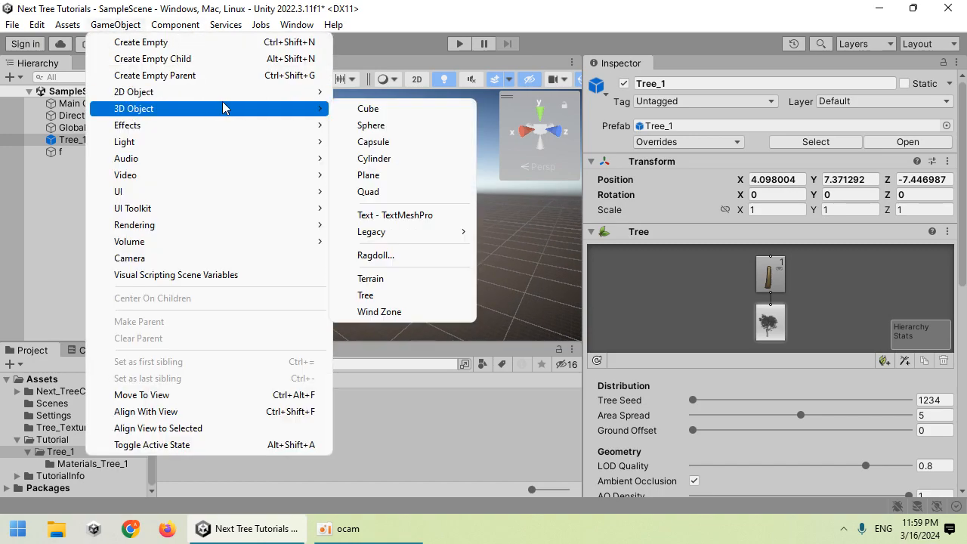
pyautogui.click(366, 109)
pyautogui.write('f')
pyautogui.press('Return')
pyautogui.moveTo(363, 149); pyautogui.dragTo(434, 262)
pyautogui.scroll(-5, 367, 257)
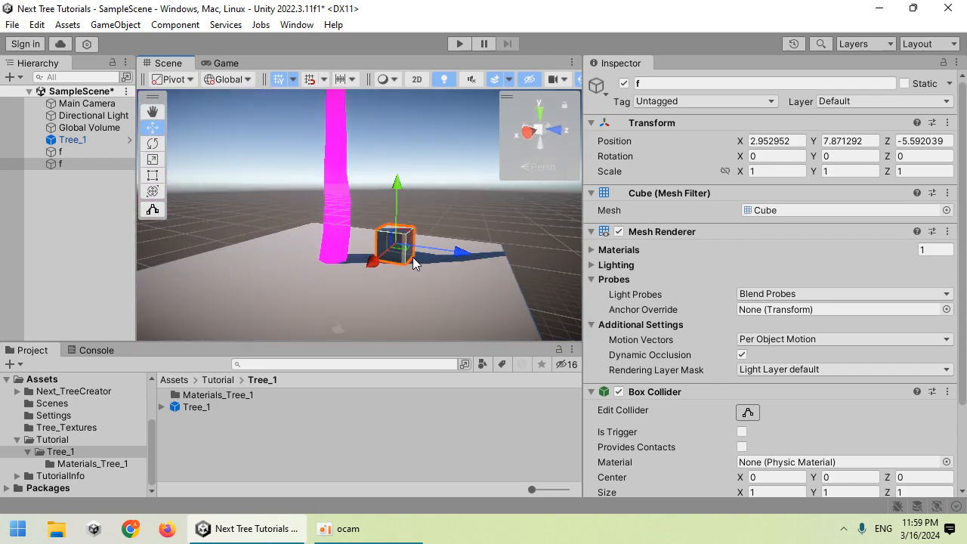
pyautogui.moveTo(422, 234); pyautogui.dragTo(400, 195, button='right')
pyautogui.press('s')
pyautogui.press('w')
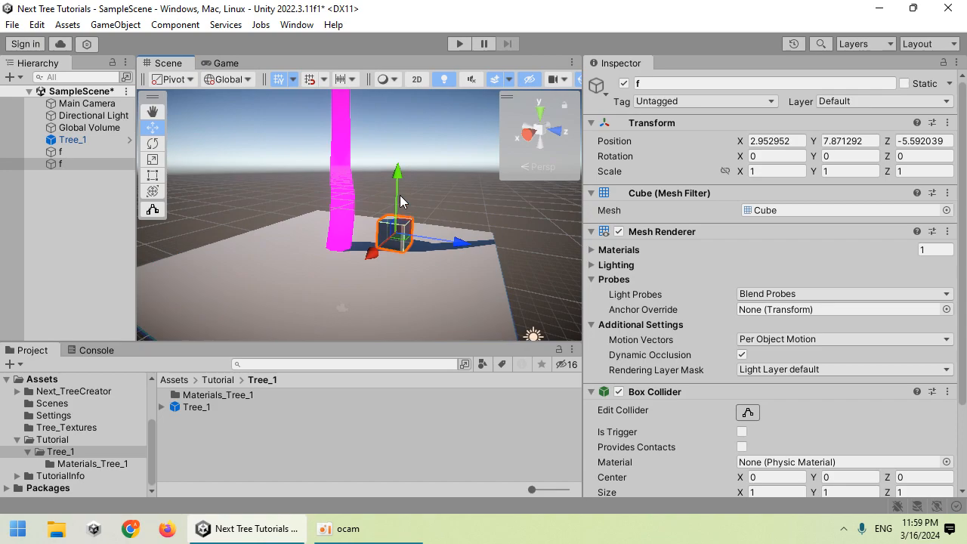
# - Duplicate the cube and stack the copy on top of it at about Y 8.87
pyautogui.hotkey('ctrl', 'd')
pyautogui.moveTo(398, 176); pyautogui.dragTo(405, 153)
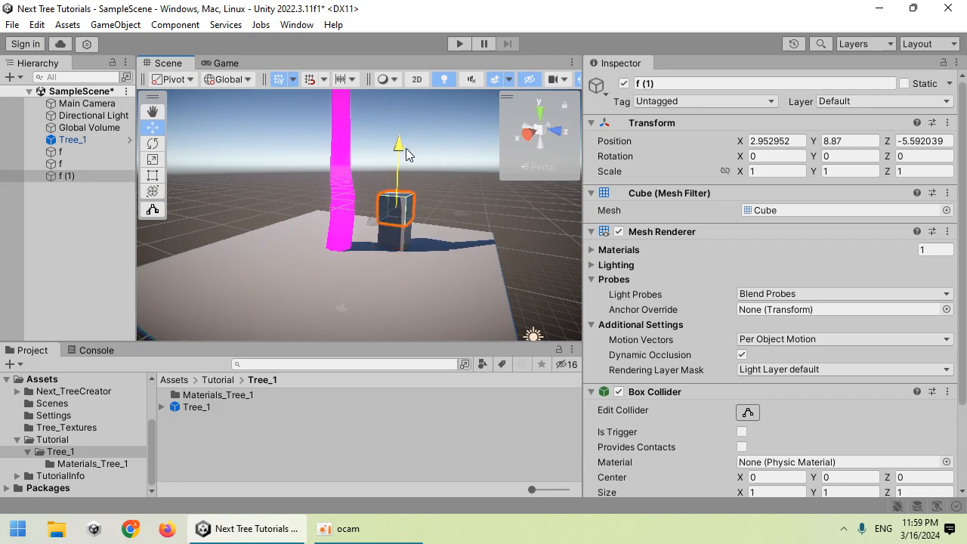
pyautogui.click(460, 201)
pyautogui.press('w')
pyautogui.moveTo(460, 201); pyautogui.dragTo(345, 220, button='right')
# - Select the branch group of Tree_1 to show its geometry and shape settings, and make the Project window taller
pyautogui.click(345, 220)
pyautogui.scroll(-3, 659, 298)
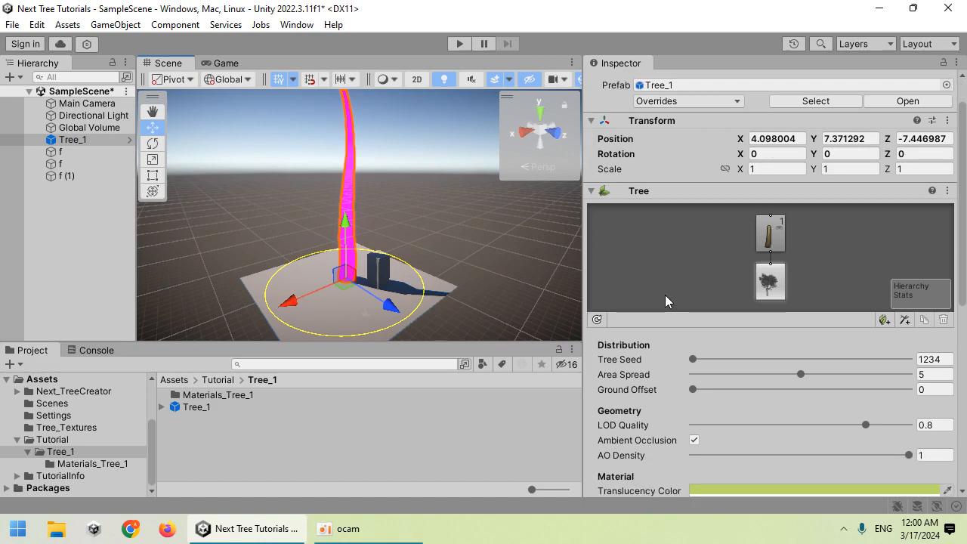
pyautogui.click(768, 236)
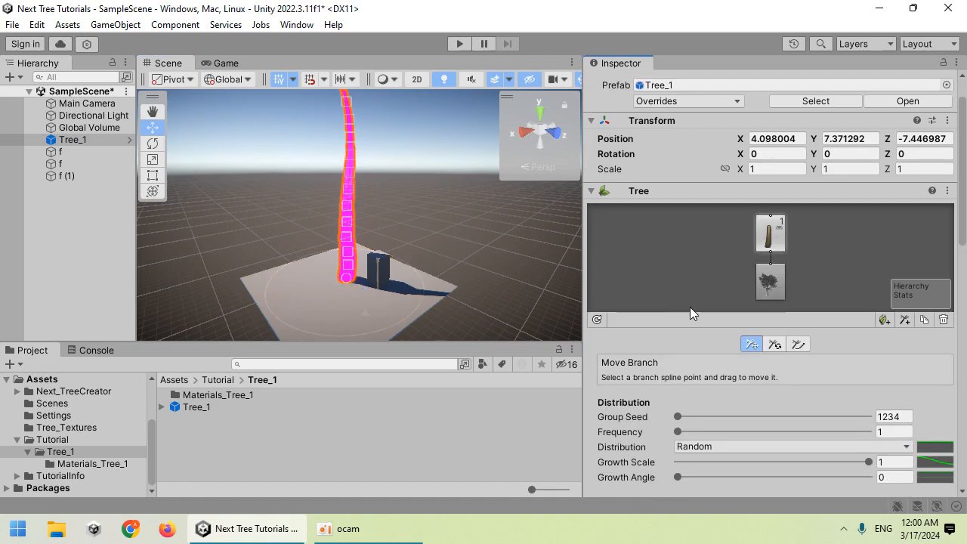
pyautogui.scroll(-4, 648, 304)
pyautogui.moveTo(371, 345); pyautogui.dragTo(368, 299)
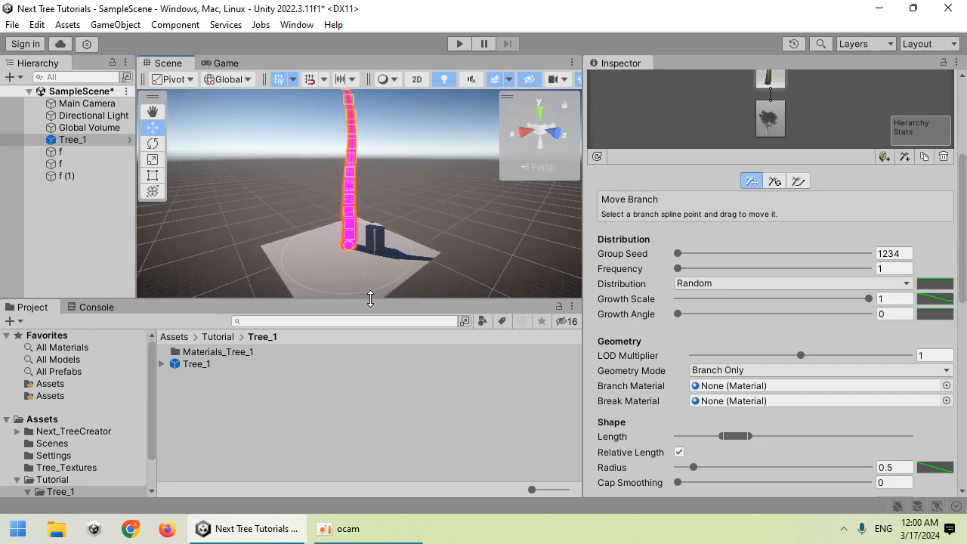